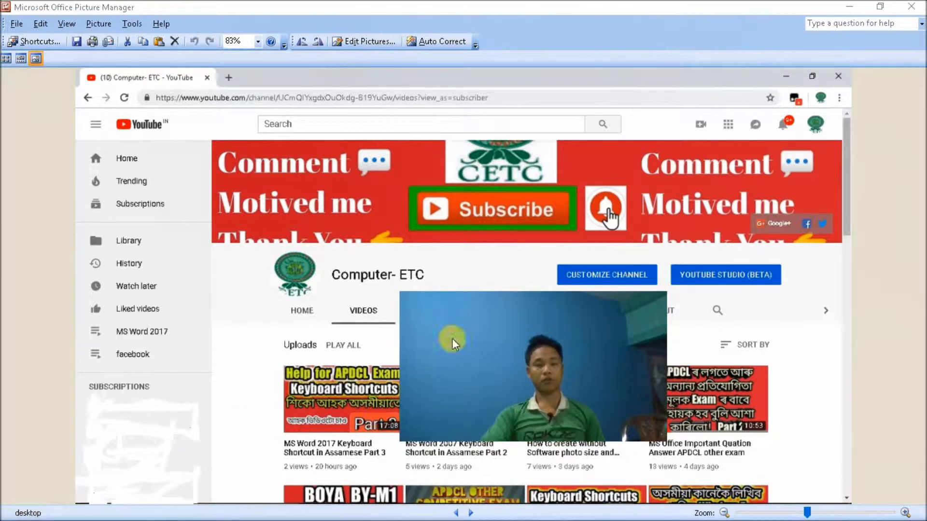
# Minimize the open picture window, search the computer for "PHOT" and launch Adobe Photoshop 7.0
pyautogui.click(850, 7)
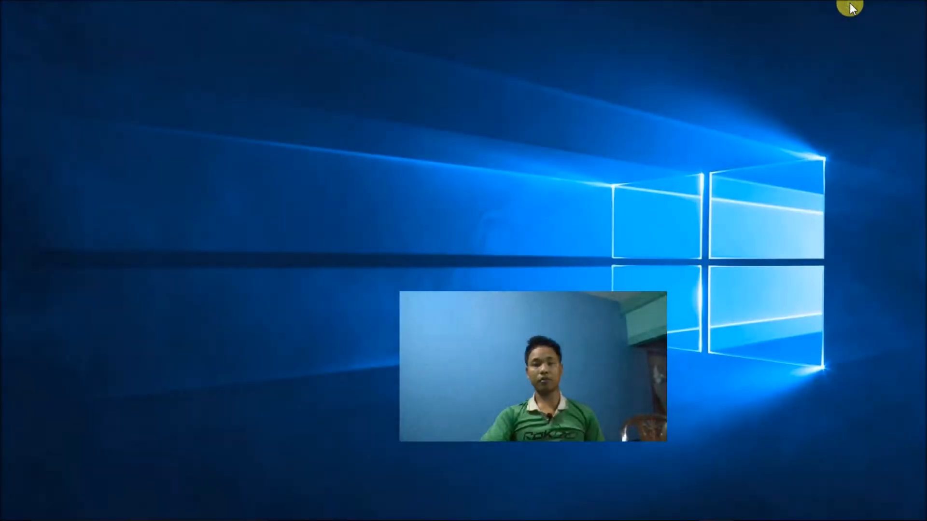
pyautogui.click(5, 513)
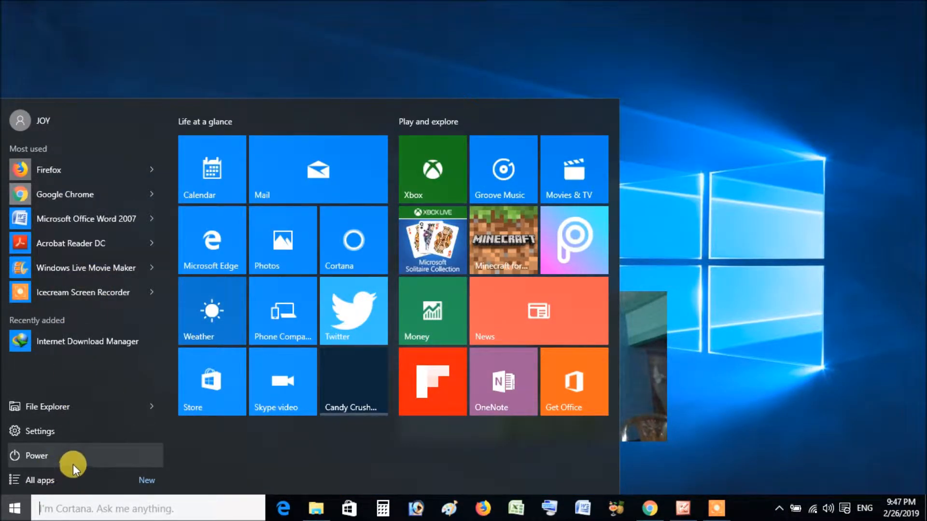
pyautogui.click(69, 482)
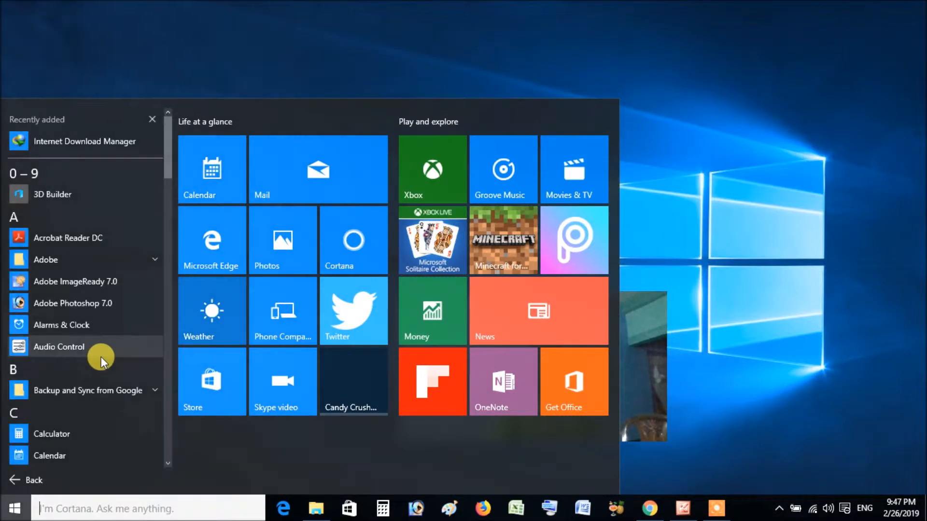
pyautogui.click(54, 507)
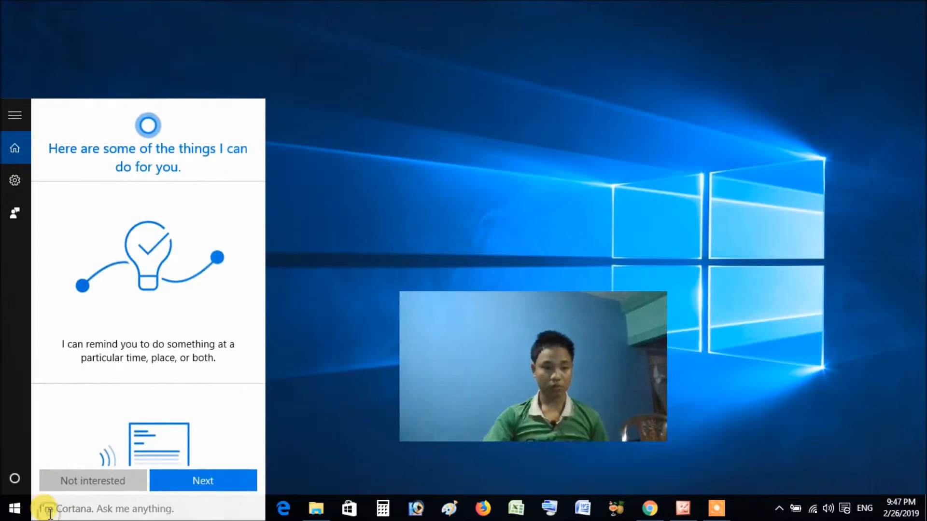
pyautogui.write('PHOT')
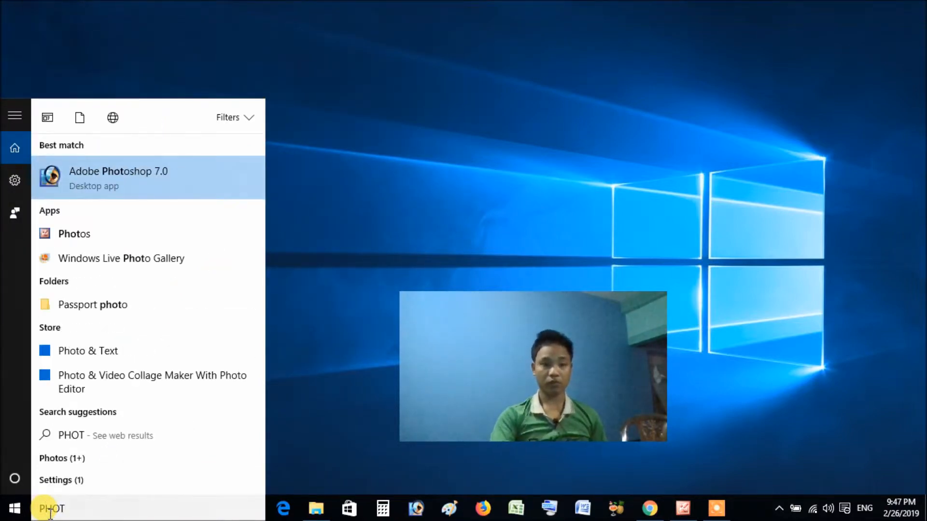
pyautogui.click(145, 185)
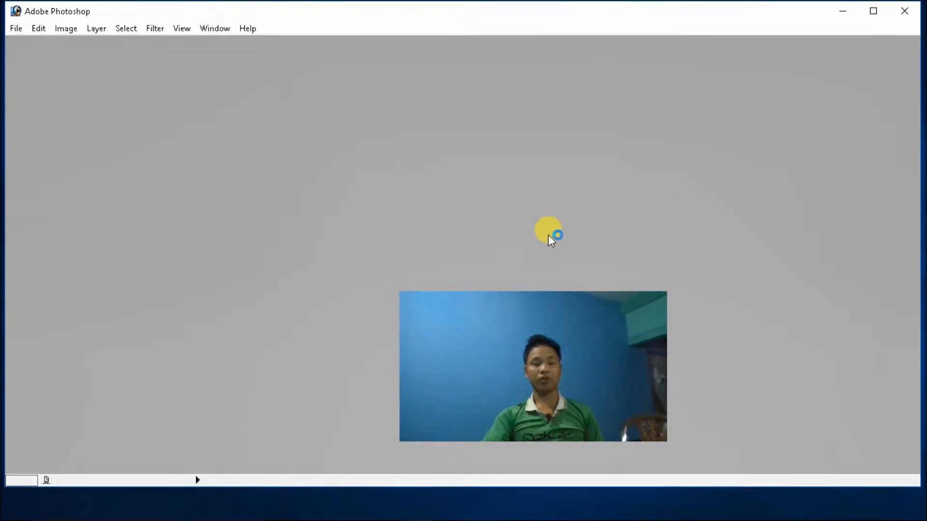
pyautogui.moveTo(769, 222); pyautogui.dragTo(816, 102)
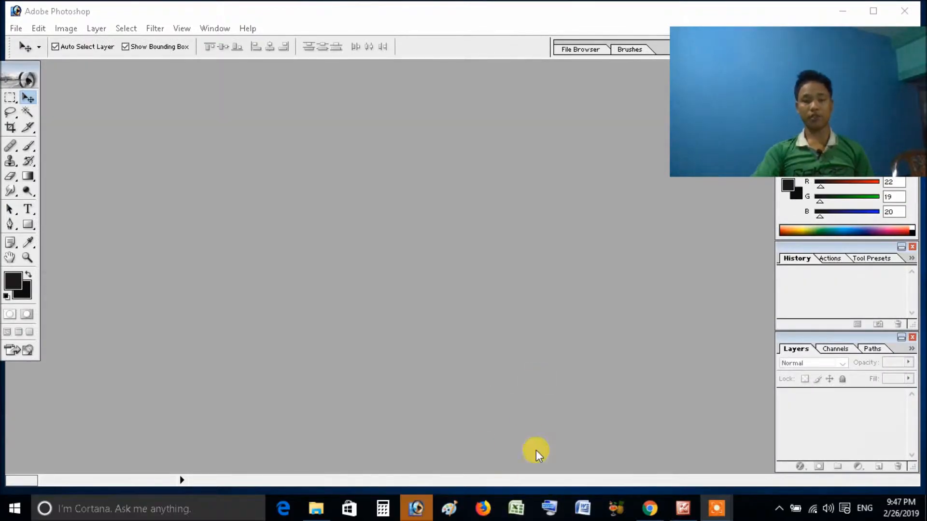
pyautogui.click(683, 509)
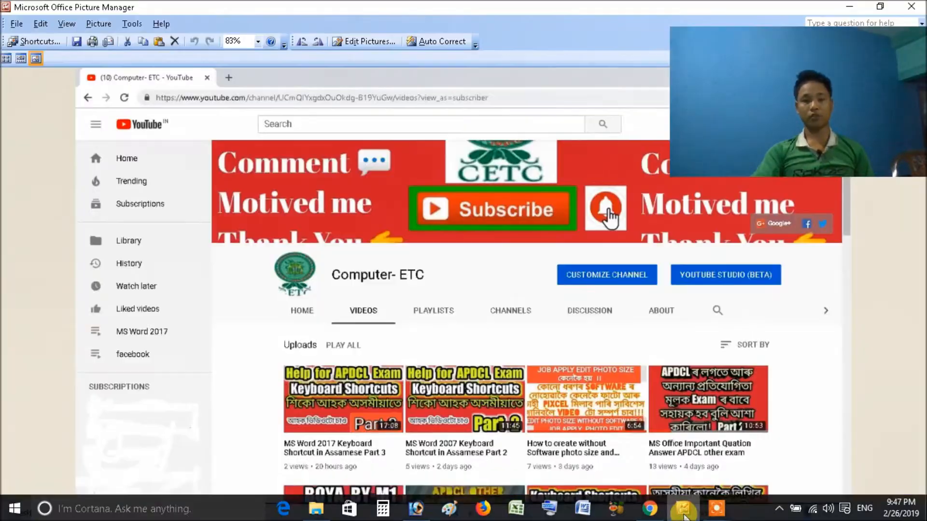
pyautogui.click(684, 511)
pyautogui.click(683, 511)
pyautogui.click(684, 511)
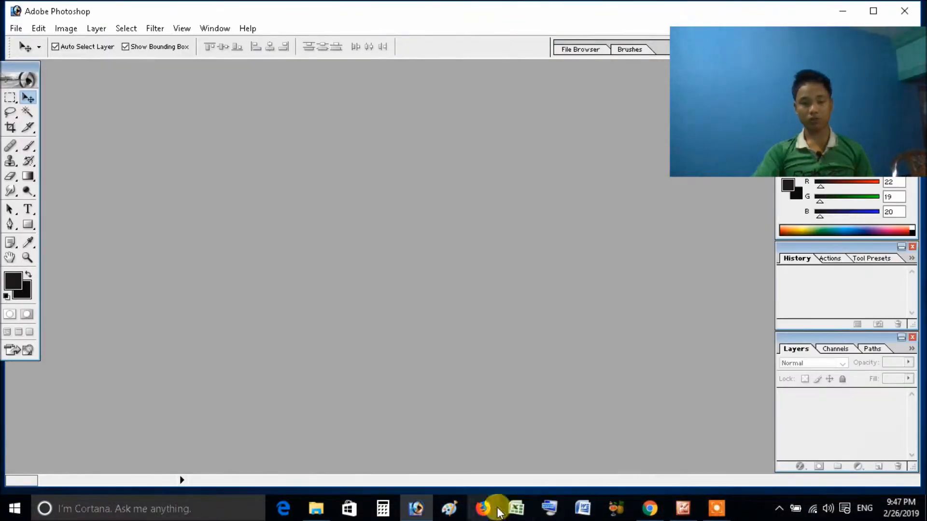
pyautogui.click(14, 508)
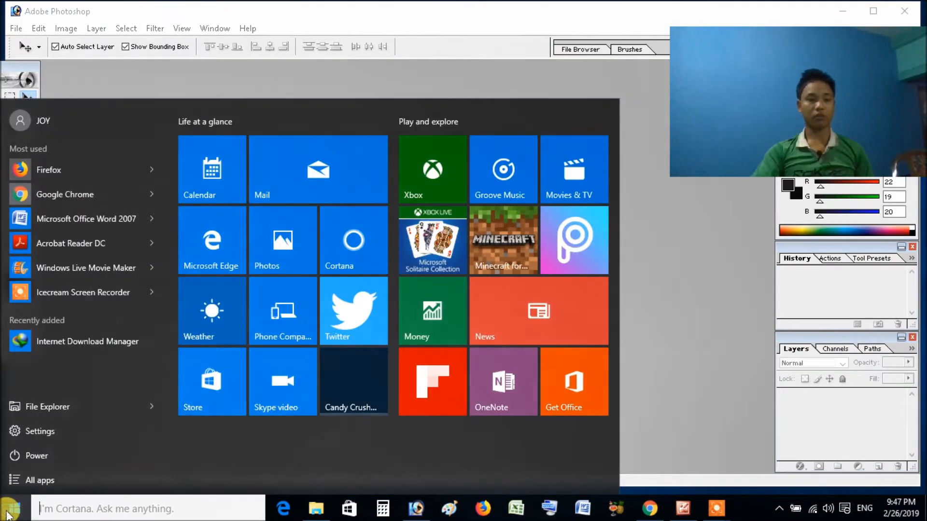
pyautogui.click(679, 361)
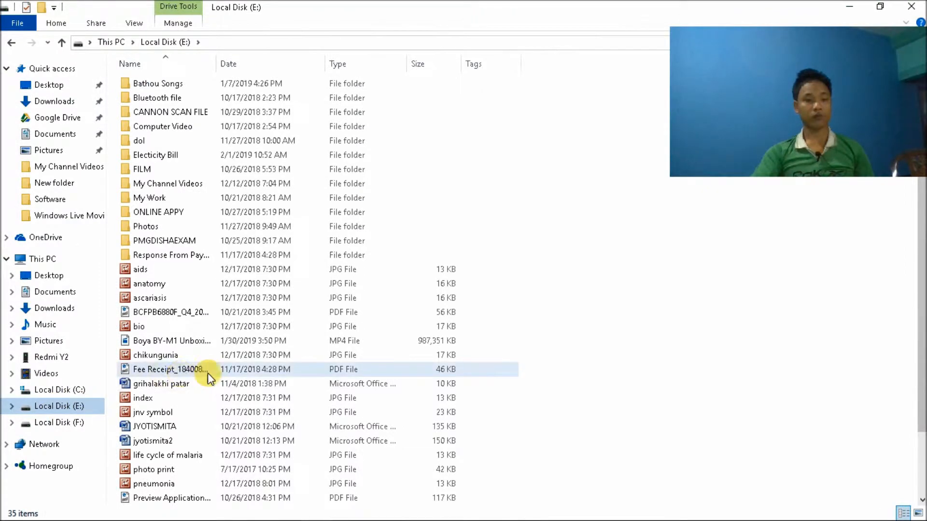
# Open the "photo print" image from Local Disk (E:) in Photoshop and move its window clear of the tools
pyautogui.scroll(-2, 210, 372)
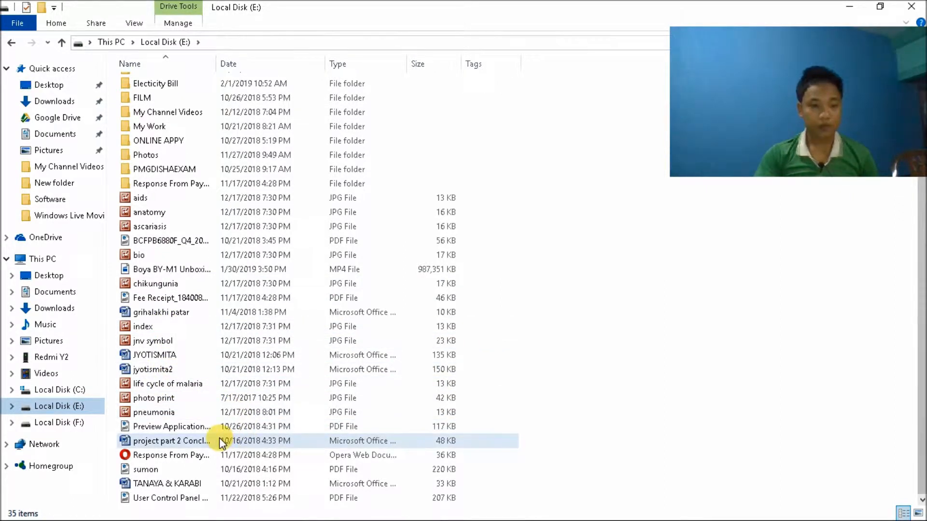
pyautogui.moveTo(160, 398); pyautogui.dragTo(389, 318)
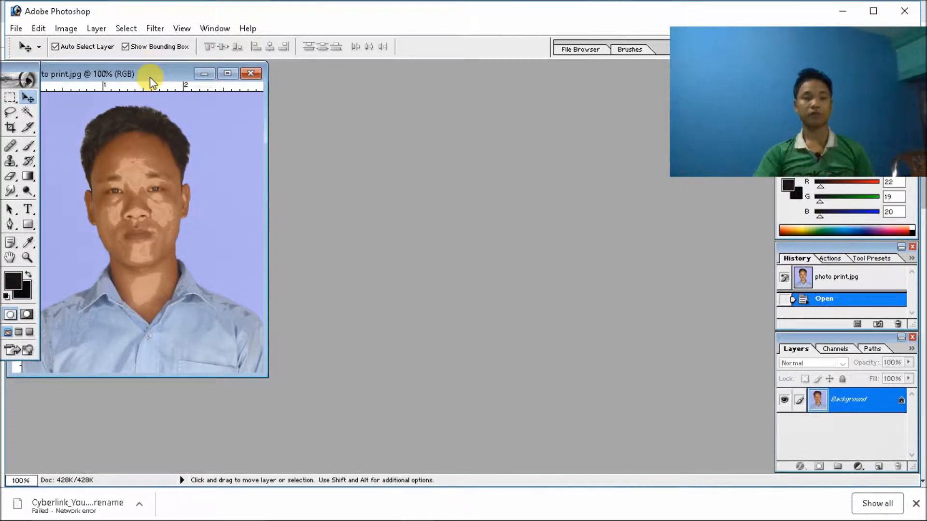
pyautogui.moveTo(153, 74); pyautogui.dragTo(555, 87)
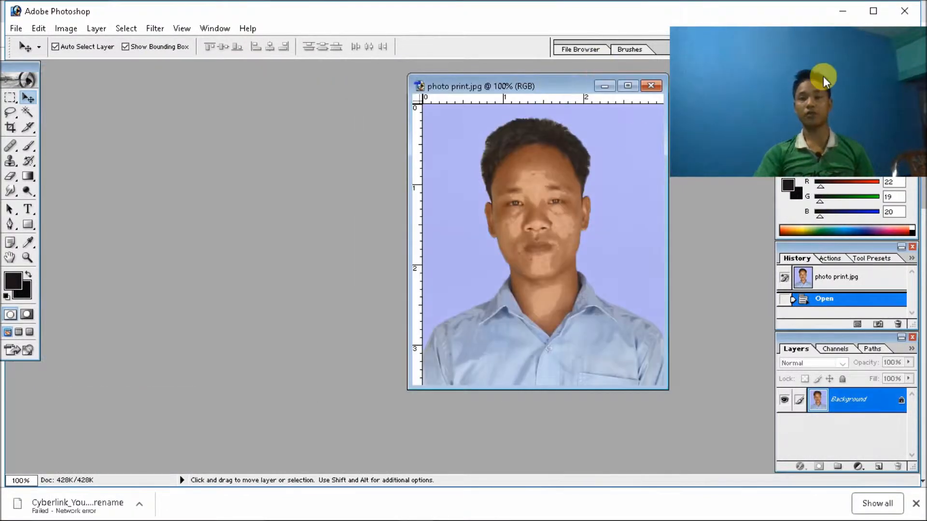
# Create a new A4 document named EXAM at 200 pixels/inch in RGB Color with white contents
pyautogui.click(17, 28)
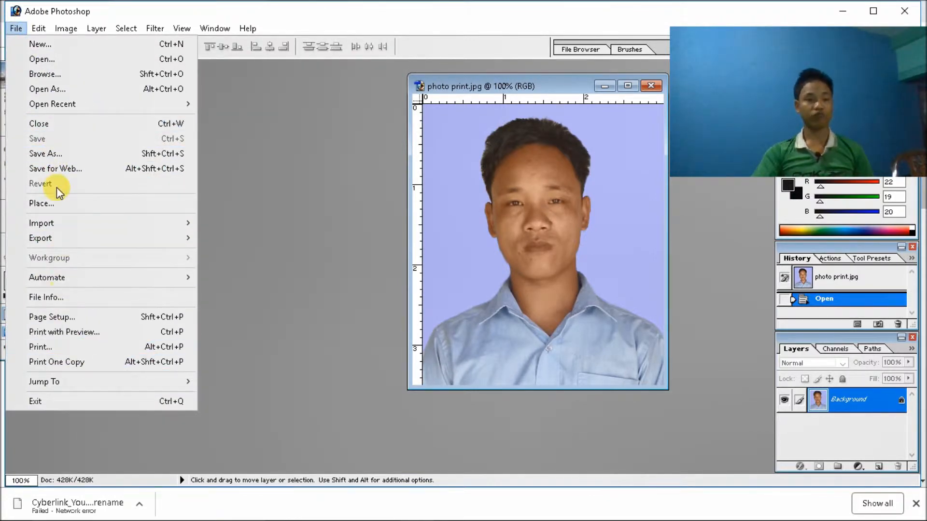
pyautogui.click(57, 47)
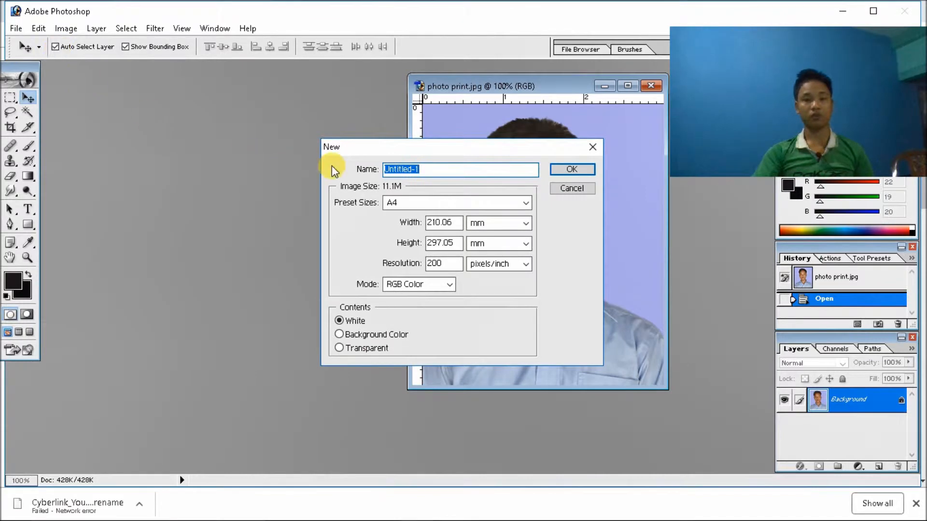
pyautogui.moveTo(395, 147); pyautogui.dragTo(154, 125)
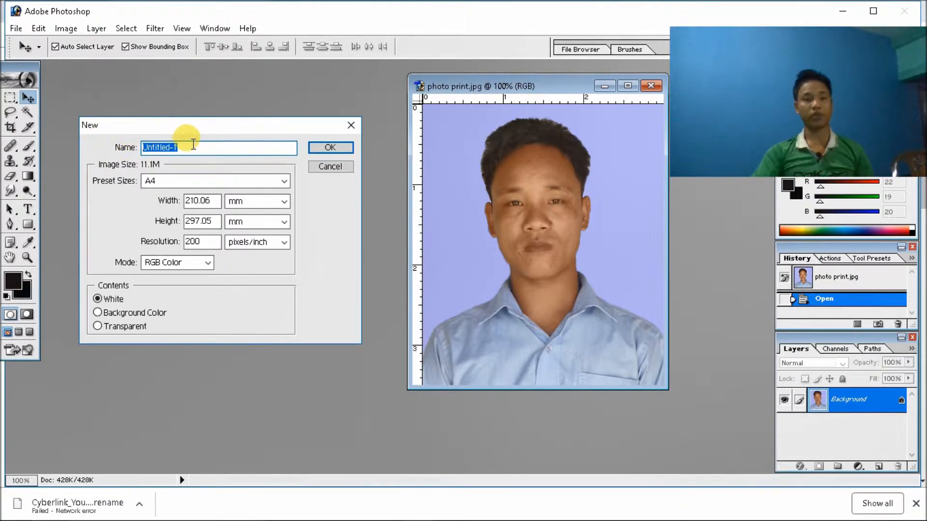
pyautogui.moveTo(192, 144); pyautogui.dragTo(114, 124)
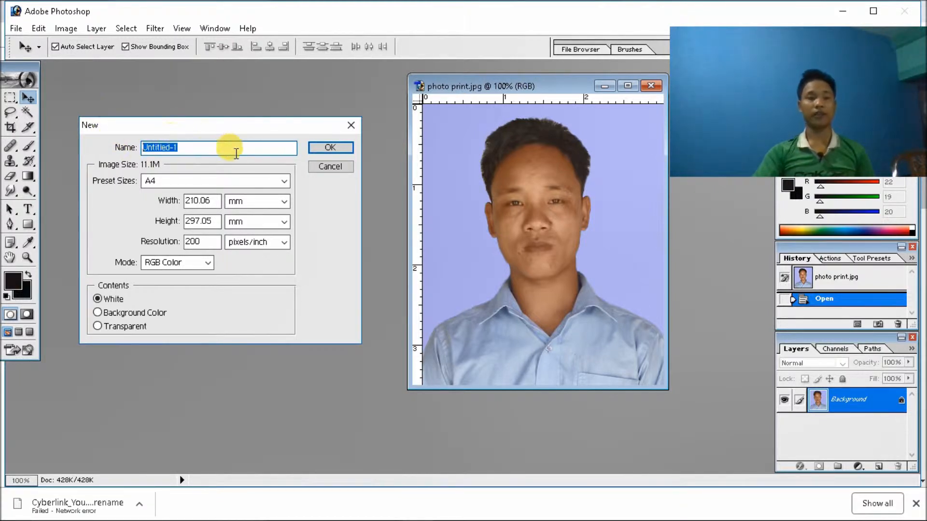
pyautogui.write('EXAM')
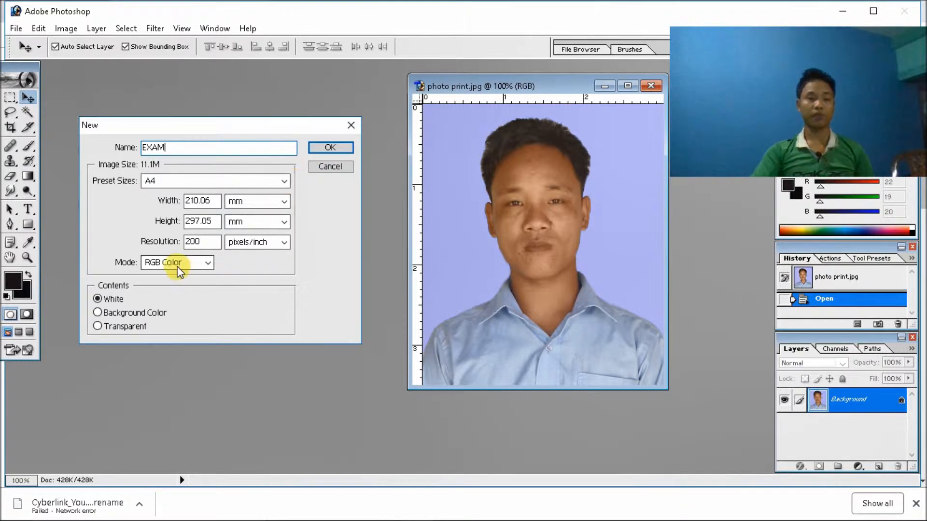
pyautogui.click(202, 243)
pyautogui.doubleClick(201, 243)
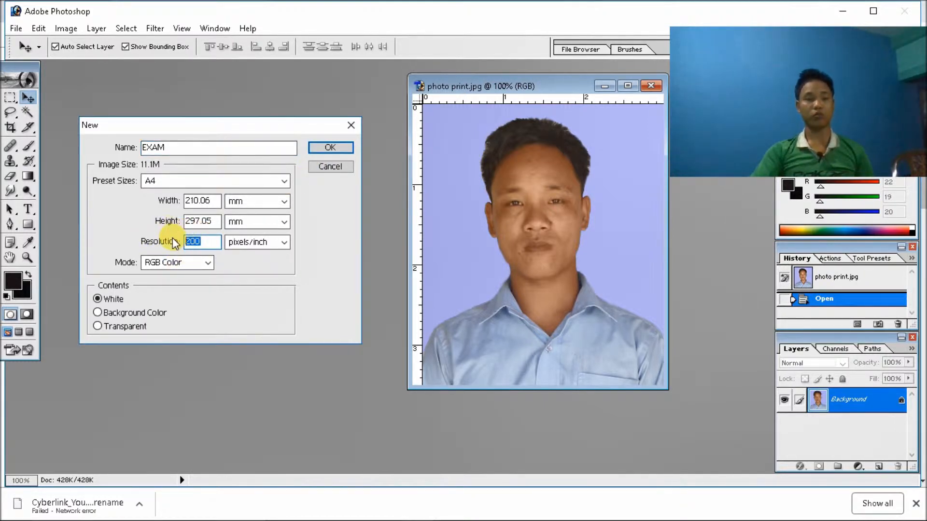
pyautogui.click(333, 147)
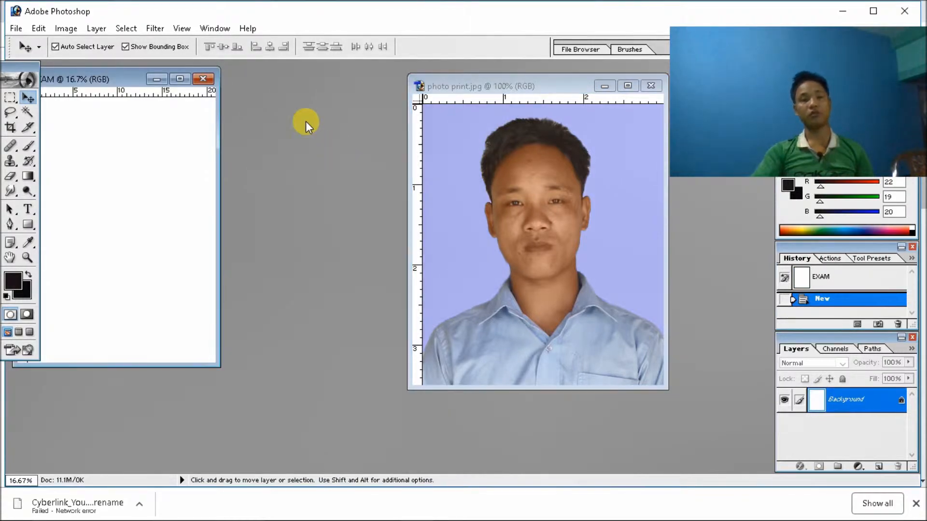
# Enlarge and reposition the EXAM window so the whole page shows, and maximize the photo print.jpg window
pyautogui.moveTo(216, 362); pyautogui.dragTo(296, 409)
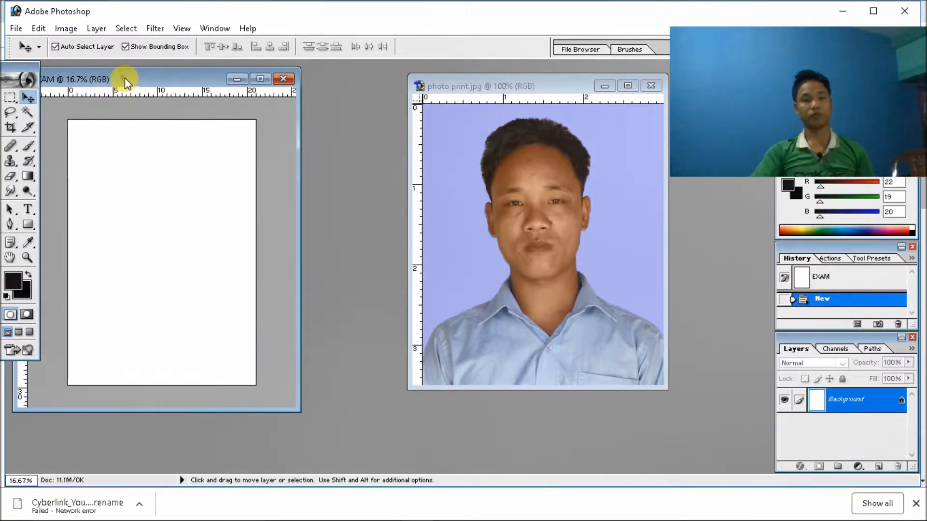
pyautogui.moveTo(126, 83); pyautogui.dragTo(156, 85)
pyautogui.click(532, 88)
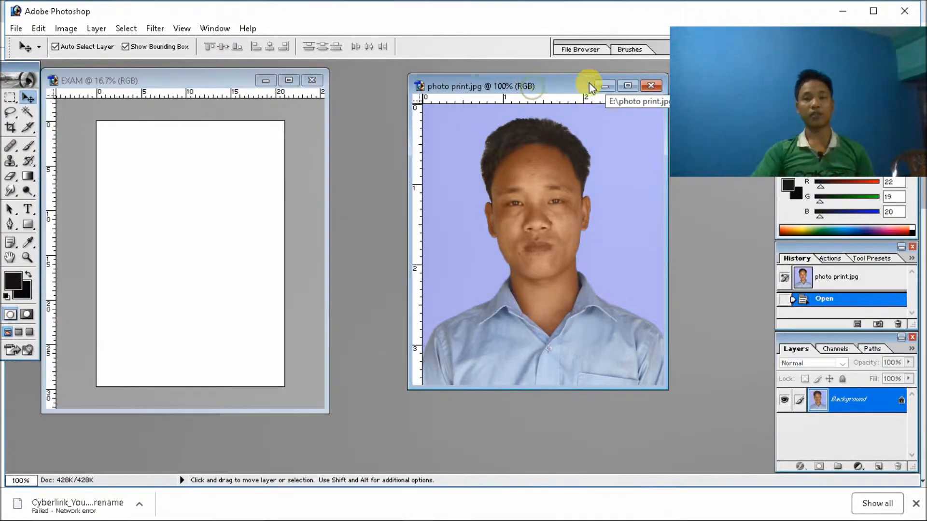
pyautogui.click(627, 85)
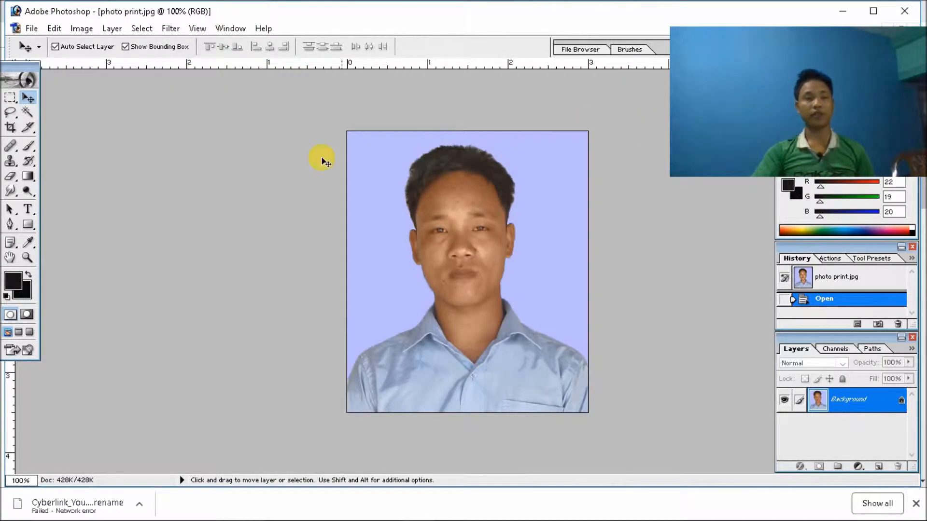
# Set the Crop tool's height to 3.5 cm for the passport photo
pyautogui.click(10, 128)
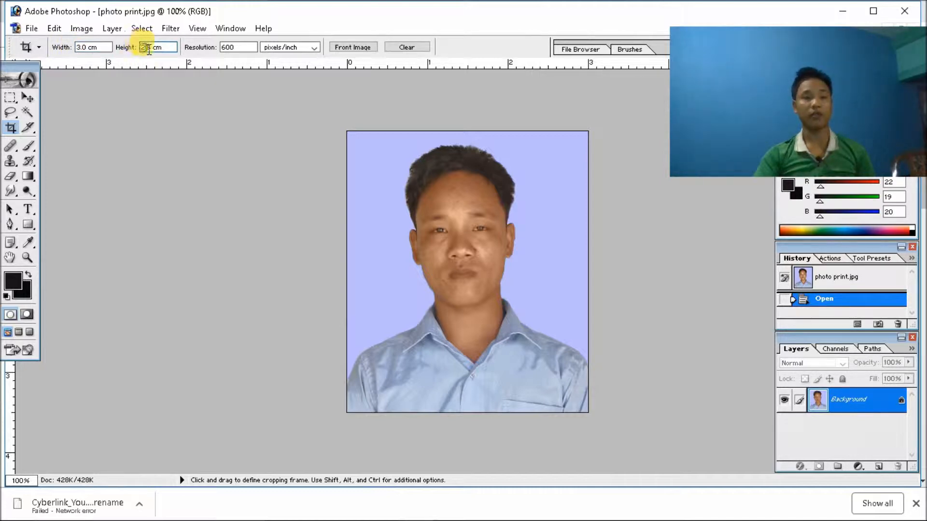
pyautogui.press('BackSpace')
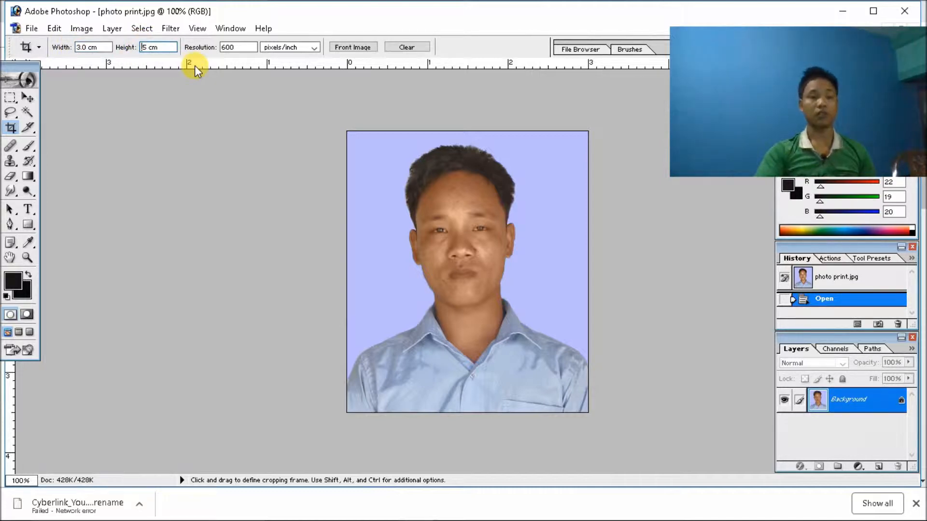
pyautogui.write('3.')
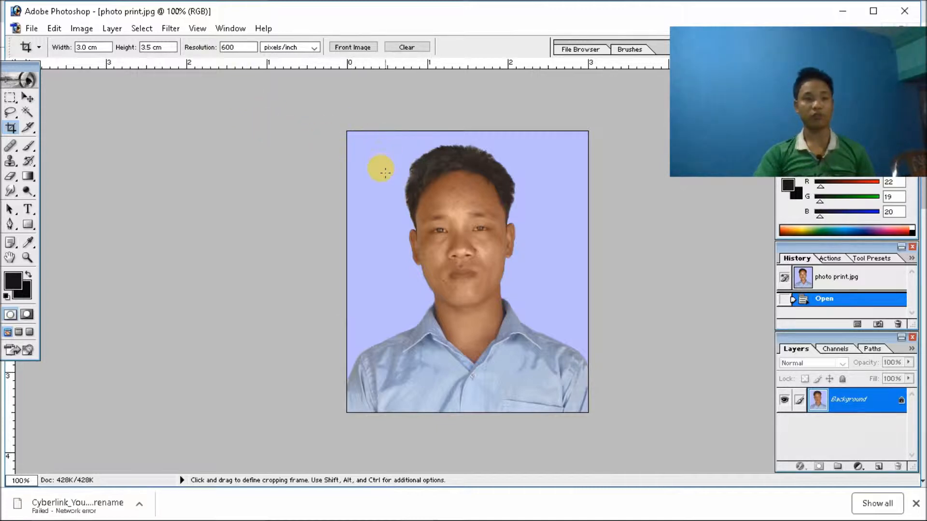
# Frame the portrait with a crop area slightly inside the photo's edges and apply the crop
pyautogui.moveTo(398, 234); pyautogui.dragTo(579, 513)
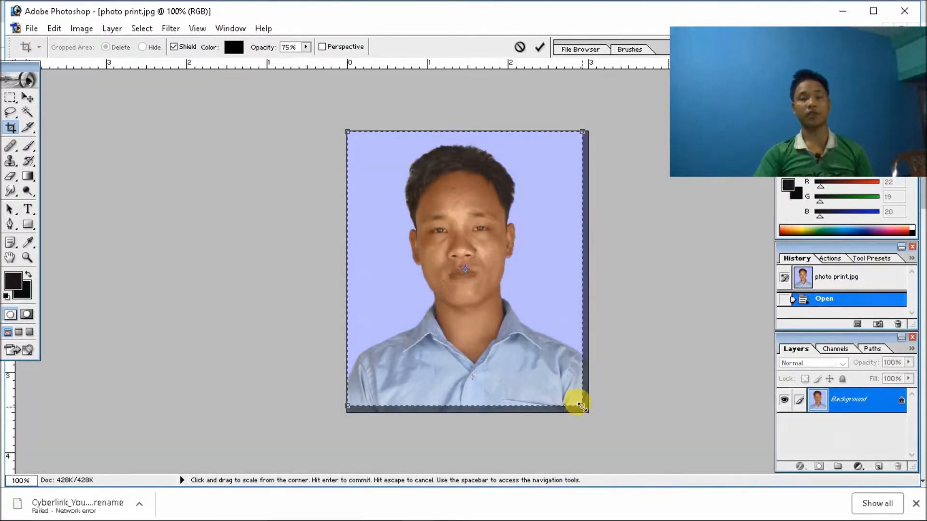
pyautogui.moveTo(582, 406); pyautogui.dragTo(584, 410)
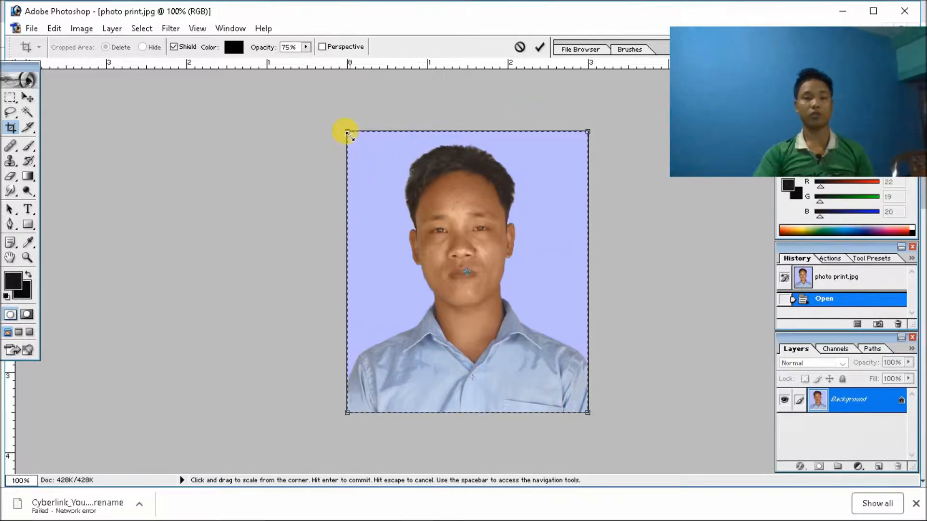
pyautogui.moveTo(345, 134); pyautogui.dragTo(349, 142)
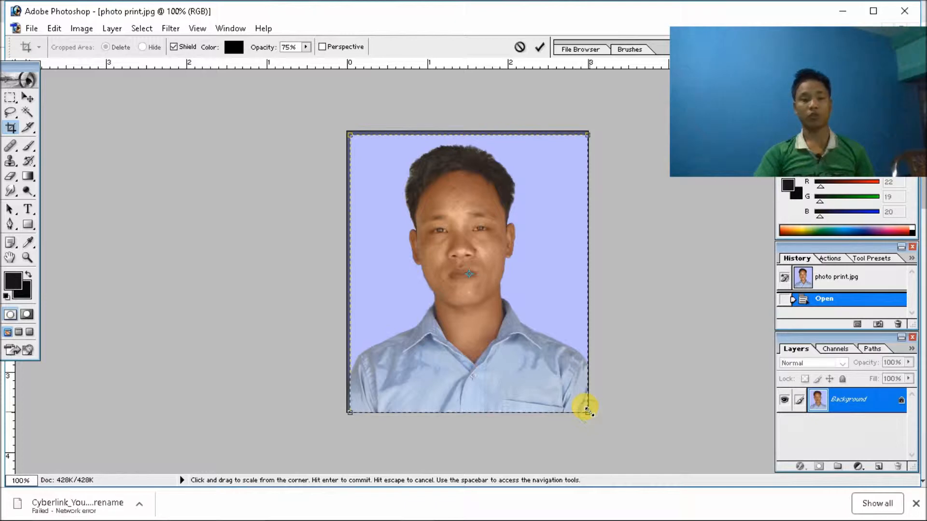
pyautogui.moveTo(586, 412); pyautogui.dragTo(583, 409)
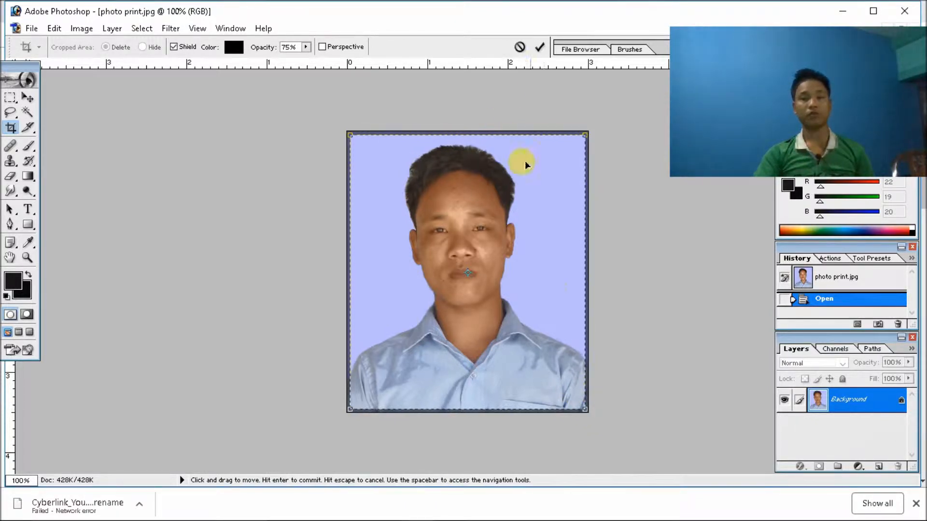
pyautogui.click(537, 49)
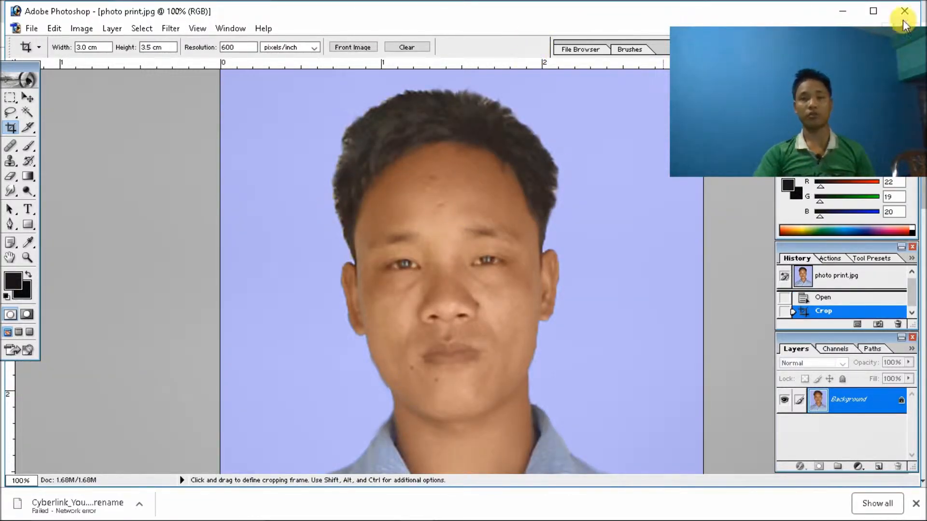
# Restore the document windows side by side and copy the cropped portrait from photo print.jpg onto the EXAM page with the Move tool
pyautogui.click(841, 53)
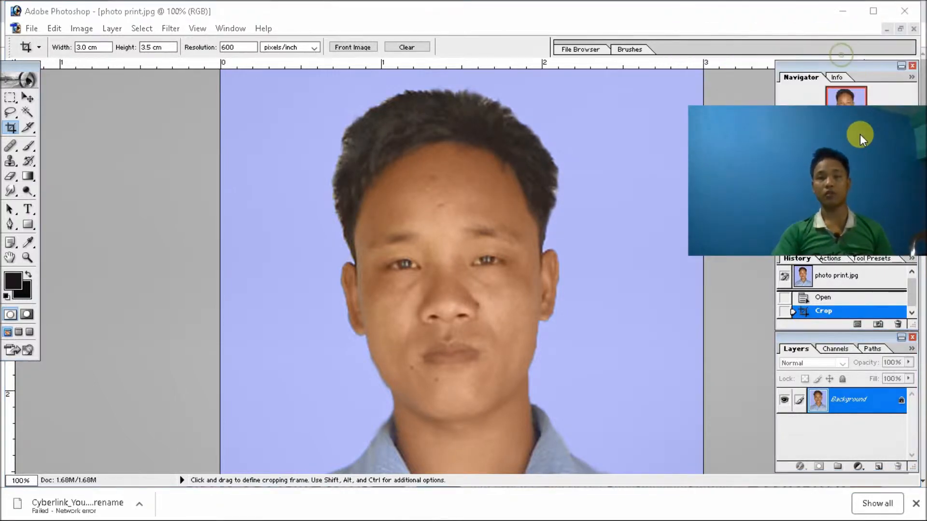
pyautogui.click(900, 28)
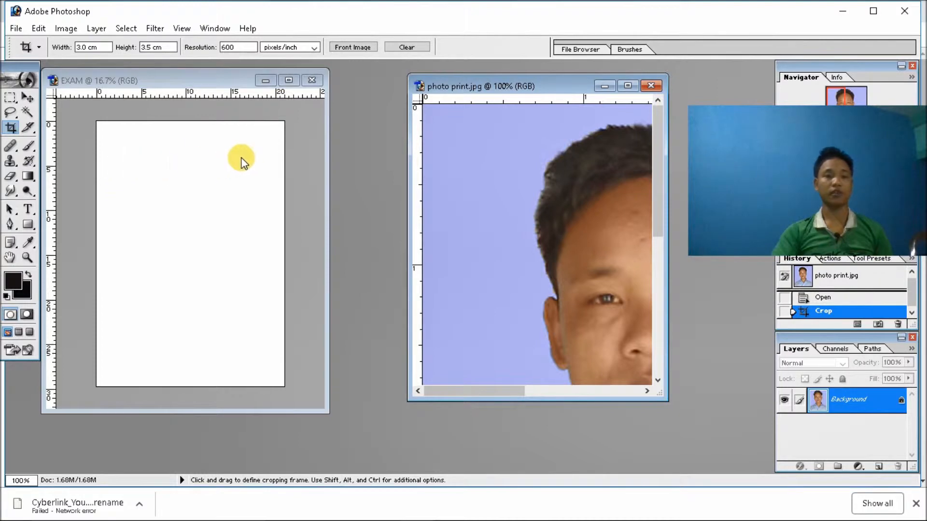
pyautogui.click(30, 100)
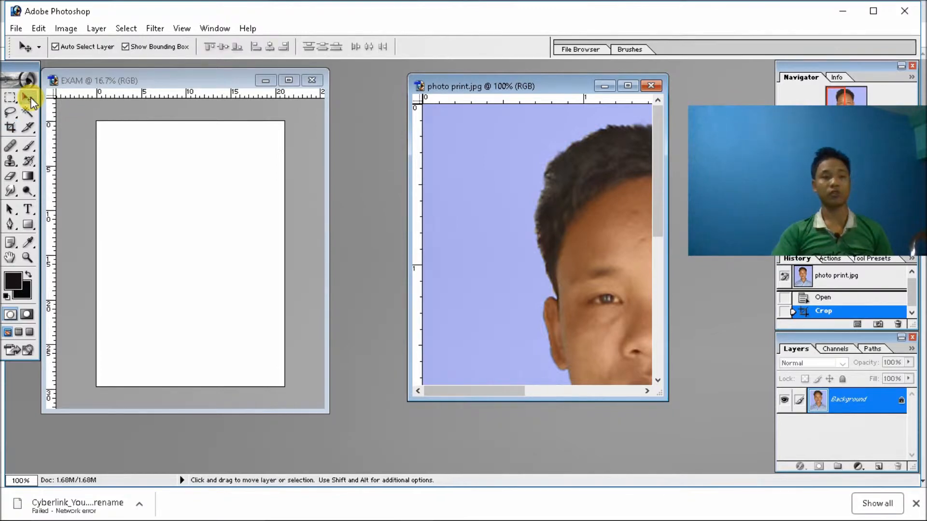
pyautogui.moveTo(579, 259); pyautogui.dragTo(303, 259)
pyautogui.moveTo(158, 212); pyautogui.dragTo(159, 214)
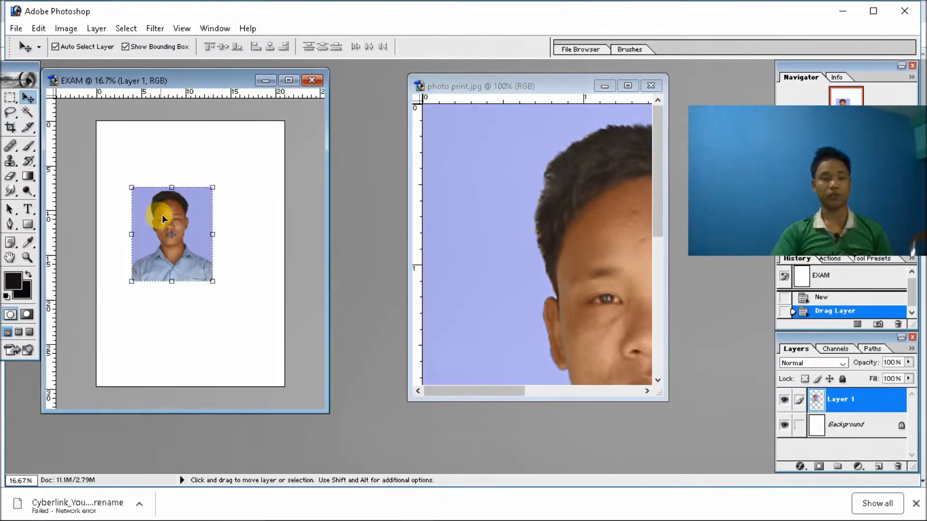
# Maximize the EXAM document, move the portrait near the page's upper-left corner, and switch its transform width and height units to cm
pyautogui.click(289, 82)
pyautogui.moveTo(432, 243); pyautogui.dragTo(409, 184)
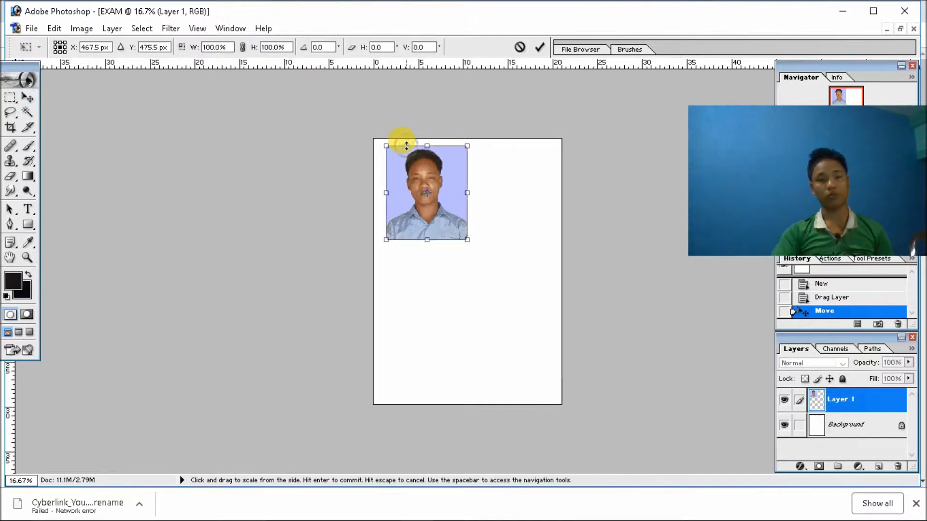
pyautogui.rightClick(219, 48)
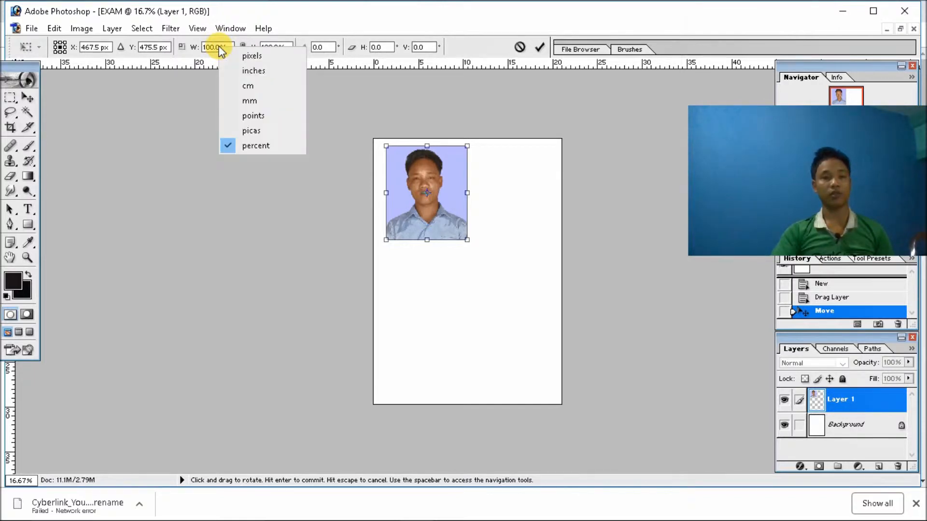
pyautogui.click(261, 86)
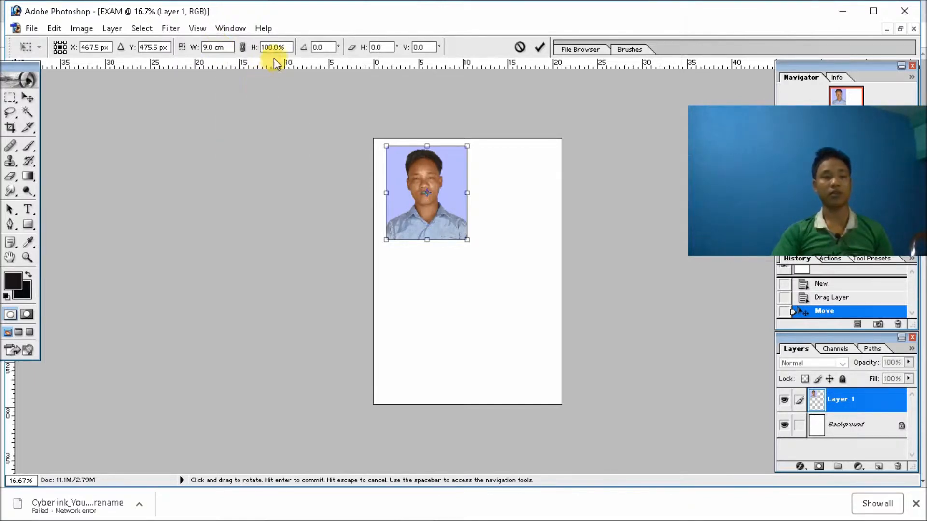
pyautogui.rightClick(277, 48)
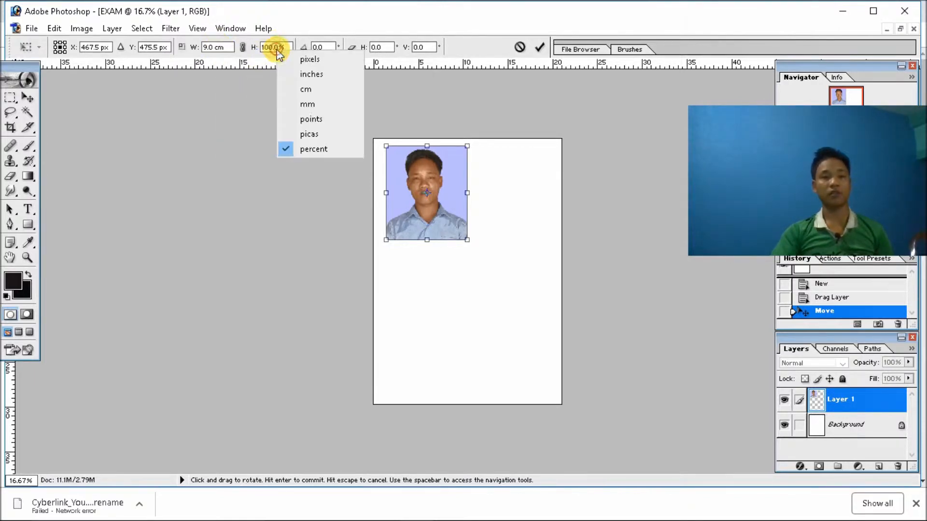
pyautogui.click(318, 92)
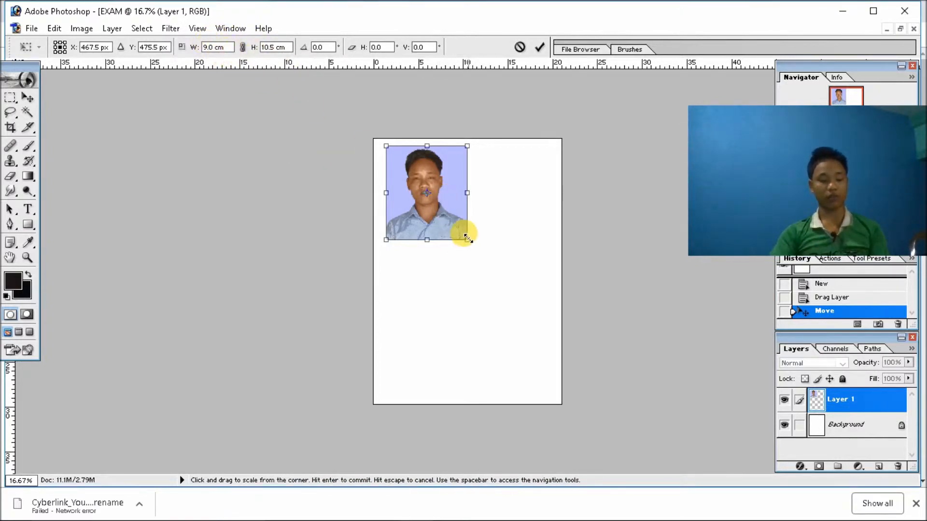
# Open the On-Screen Keyboard over Photoshop and turn off Caps Lock
pyautogui.moveTo(68, 517)
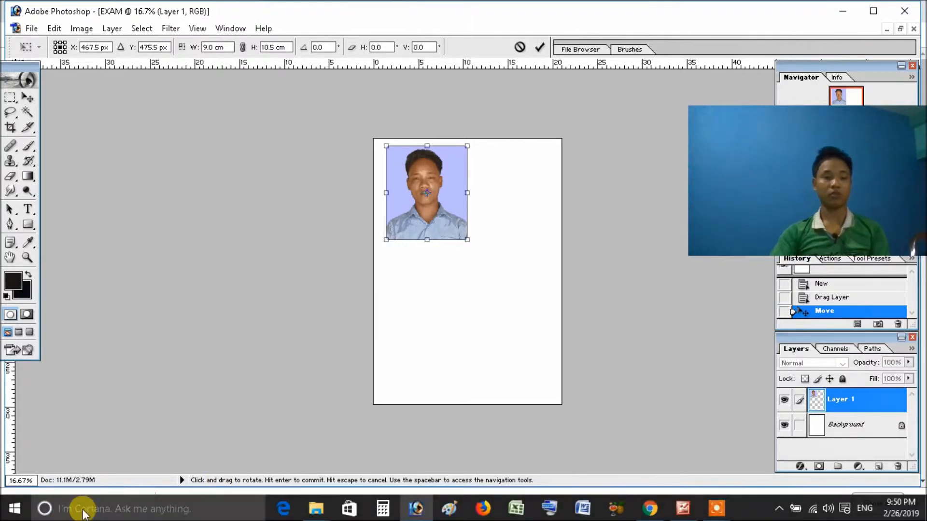
pyautogui.click(129, 516)
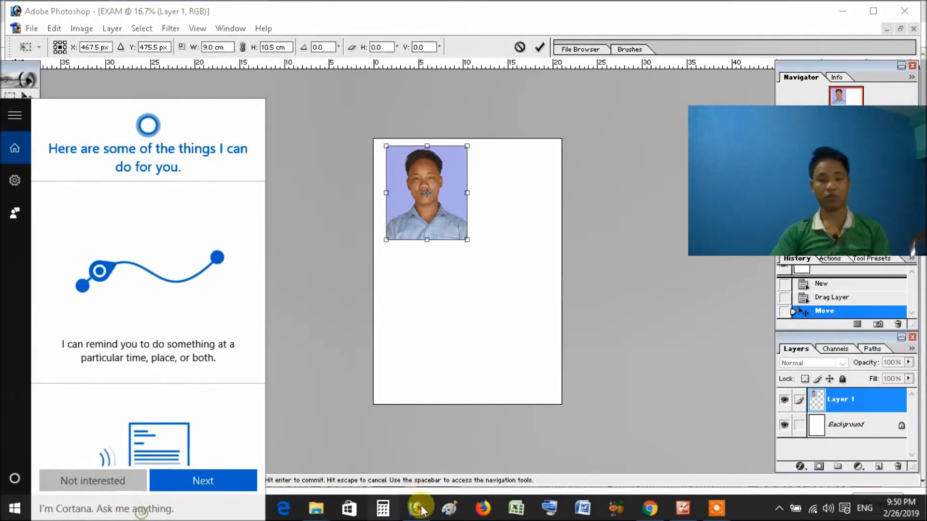
pyautogui.click(546, 513)
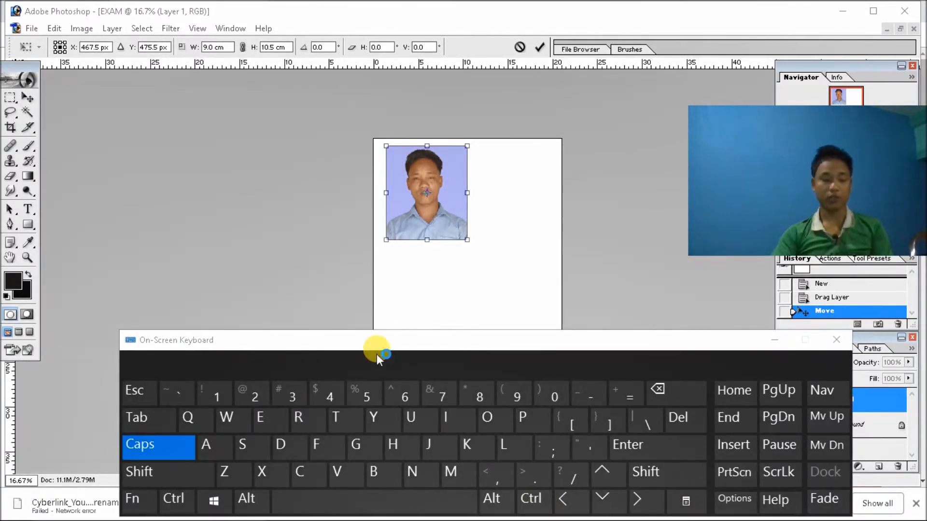
pyautogui.press('shift')
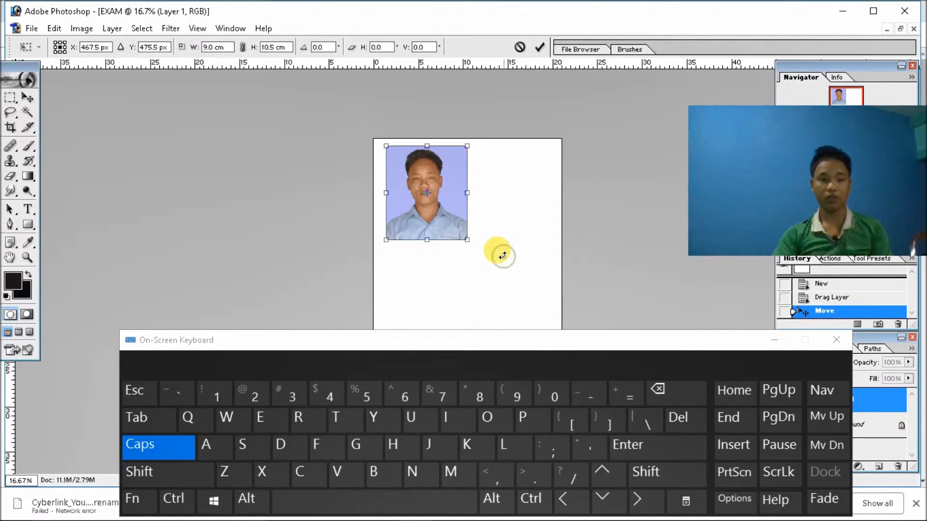
pyautogui.press('capslock')
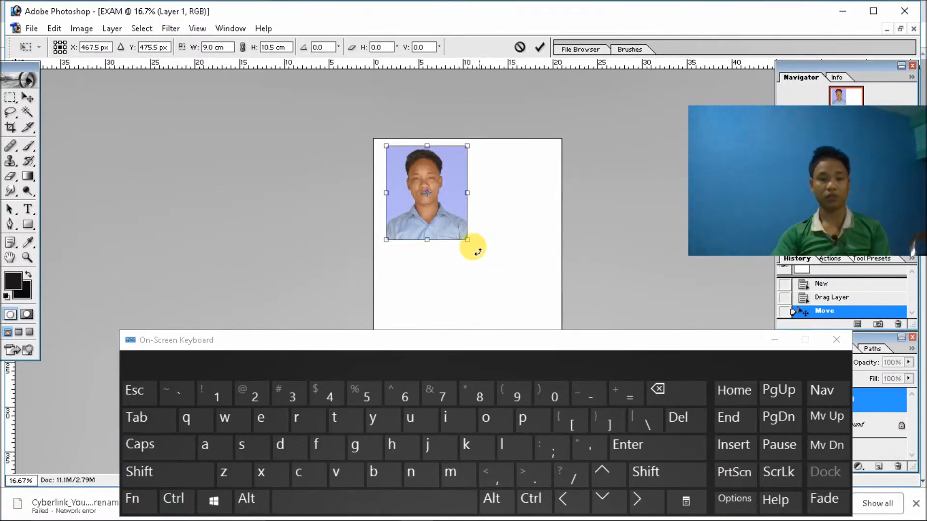
pyautogui.press('shift')
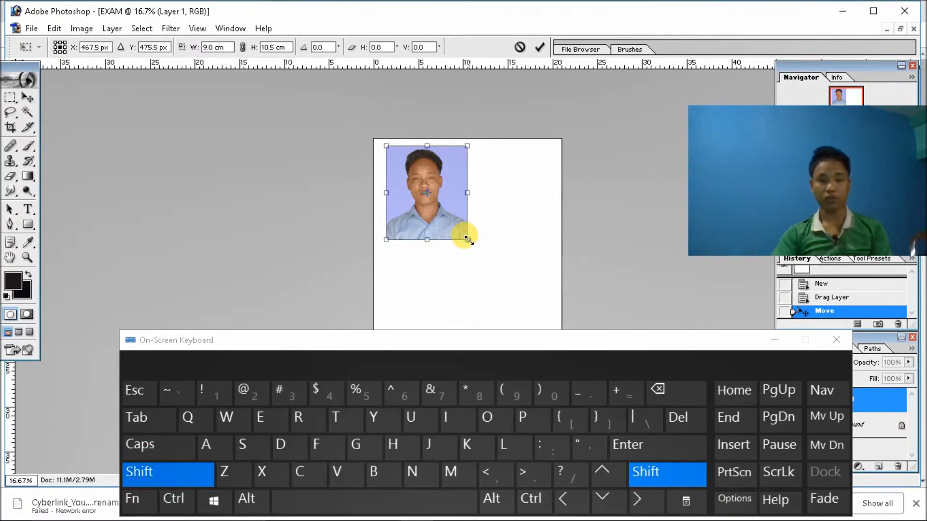
pyautogui.moveTo(468, 240); pyautogui.dragTo(403, 189)
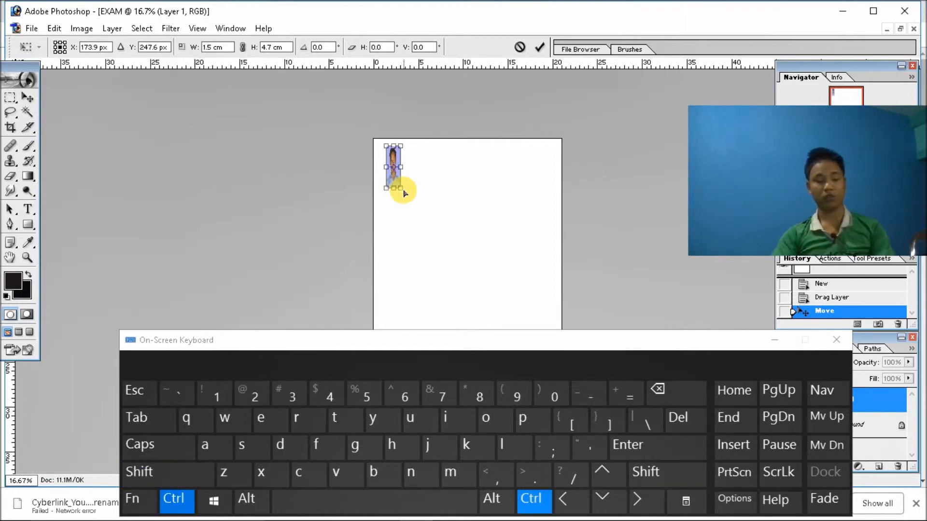
pyautogui.hotkey('ctrl', 'z')
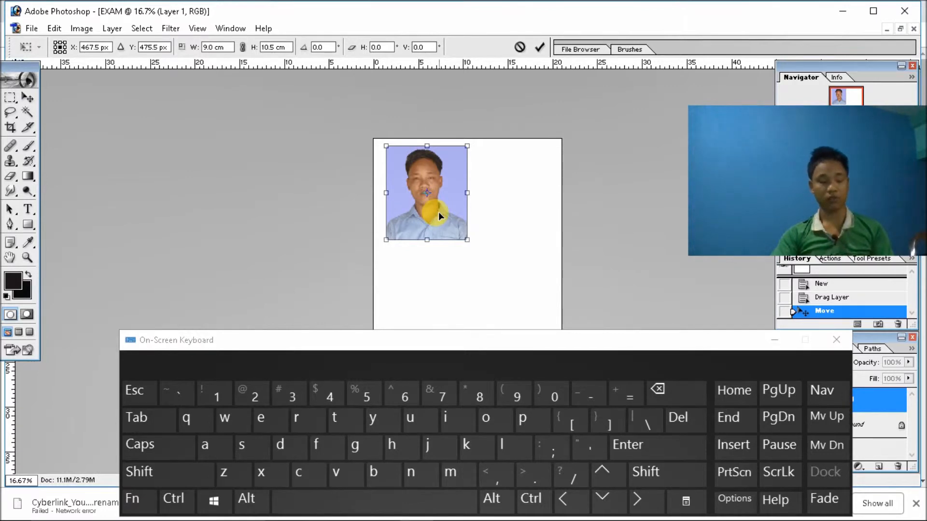
pyautogui.press('shift')
pyautogui.moveTo(469, 242); pyautogui.dragTo(425, 174)
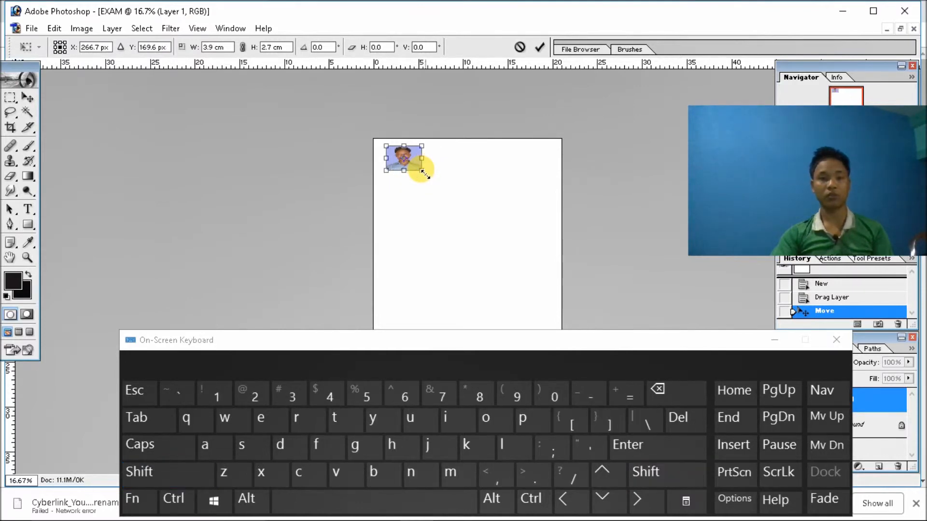
pyautogui.press('ctrl')
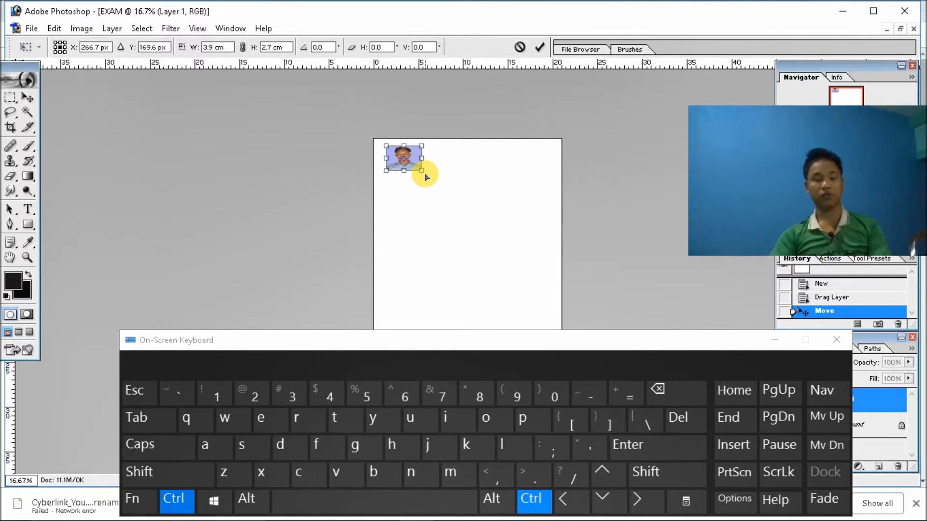
pyautogui.hotkey('ctrl', 'z')
# Scale the portrait down proportionally from its lower-right corner to 3.0 x 3.5 cm and apply the transformation
pyautogui.press('shift')
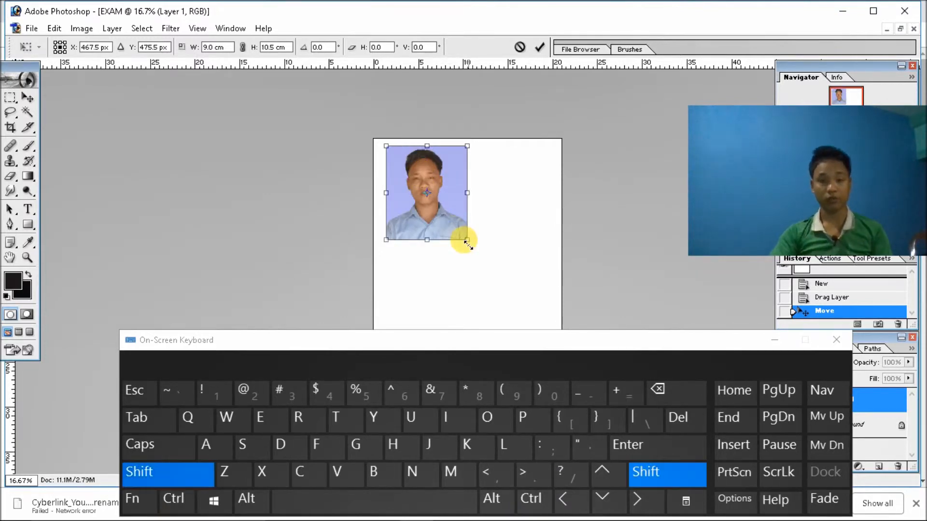
pyautogui.moveTo(466, 239); pyautogui.dragTo(413, 179)
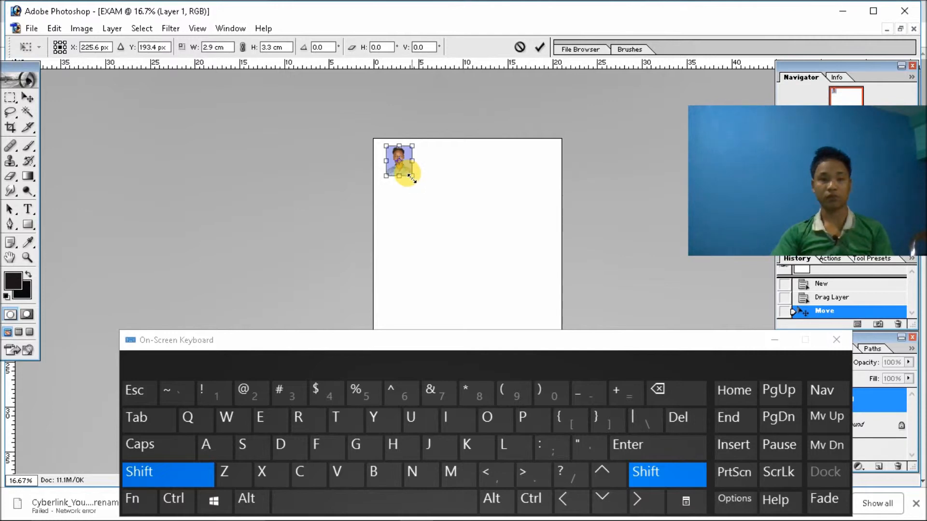
pyautogui.moveTo(412, 180); pyautogui.dragTo(414, 182)
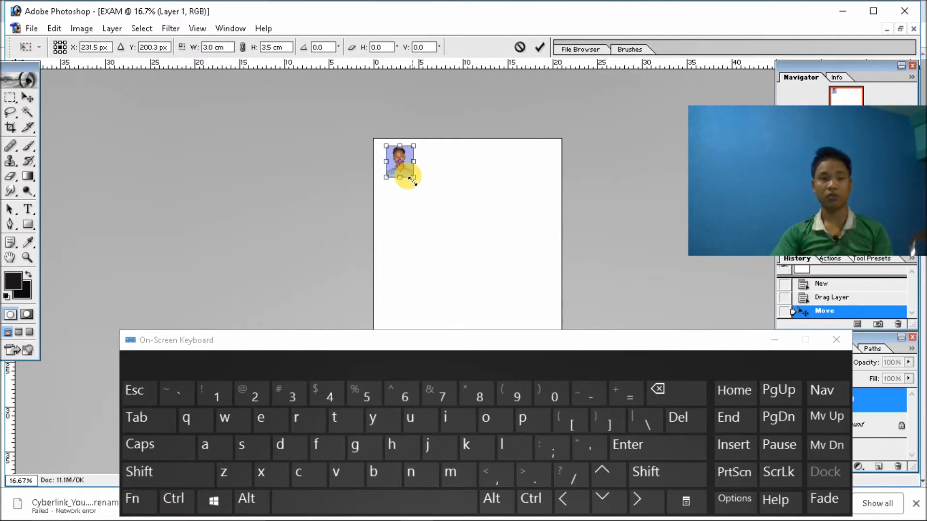
pyautogui.click(539, 47)
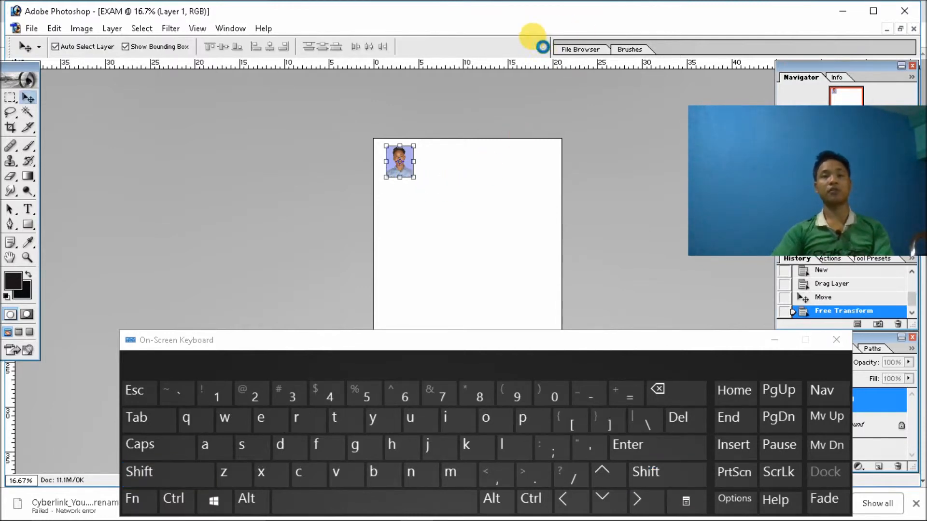
# Move the passport photo closer to the page's upper-left corner, leaving a narrow margin at the left page edge
pyautogui.scroll(5, 457, 210)
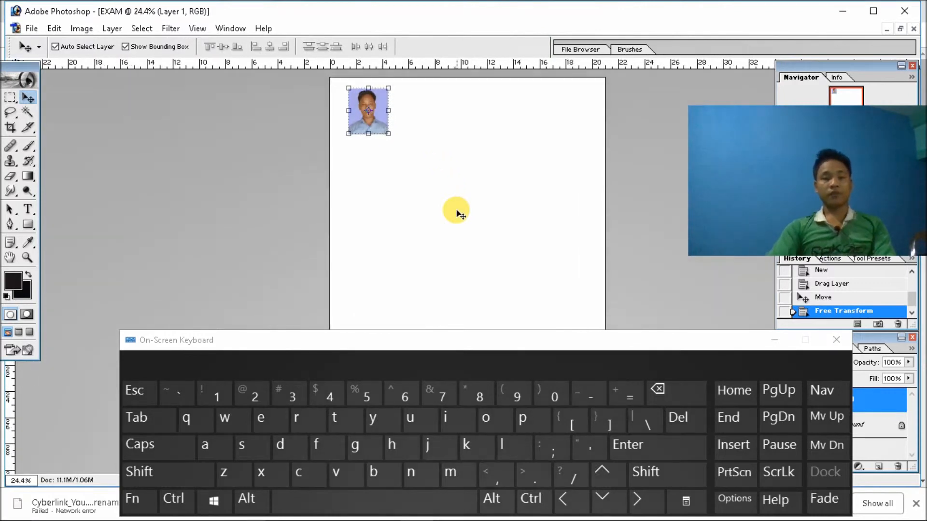
pyautogui.click(451, 215)
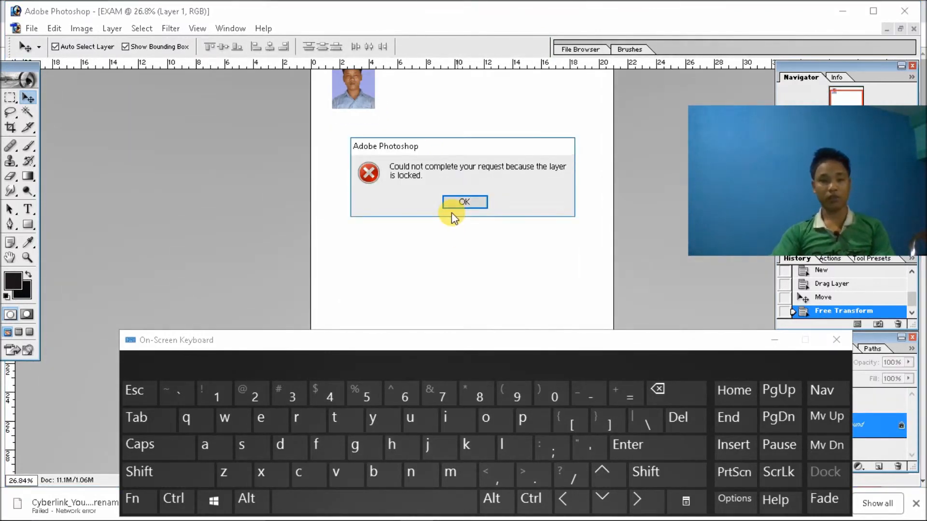
pyautogui.click(454, 204)
pyautogui.scroll(1, 455, 206)
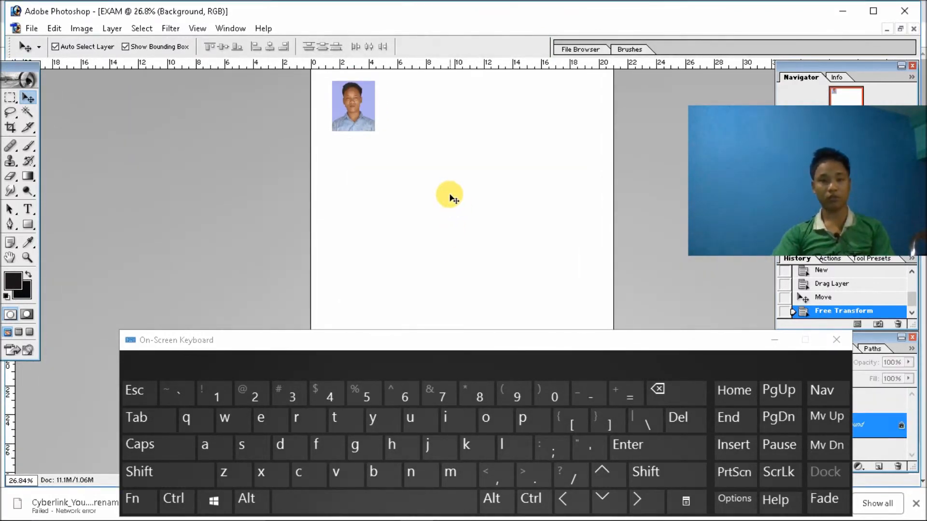
pyautogui.click(538, 500)
pyautogui.click(635, 401)
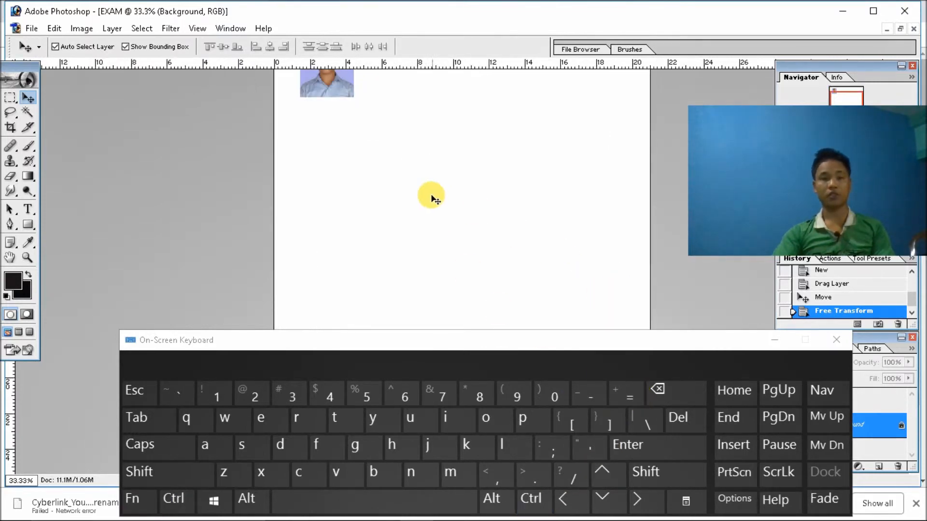
pyautogui.click(435, 253)
pyautogui.click(468, 199)
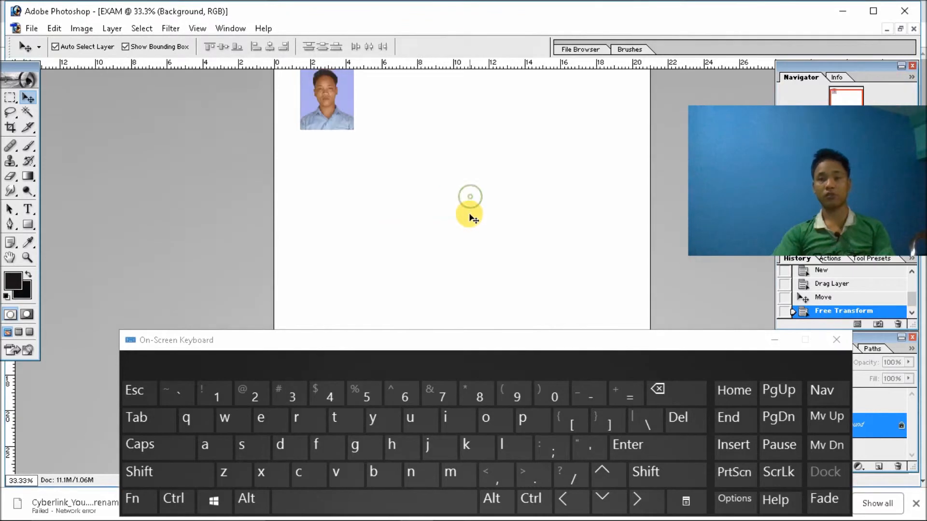
pyautogui.click(529, 502)
pyautogui.click(622, 392)
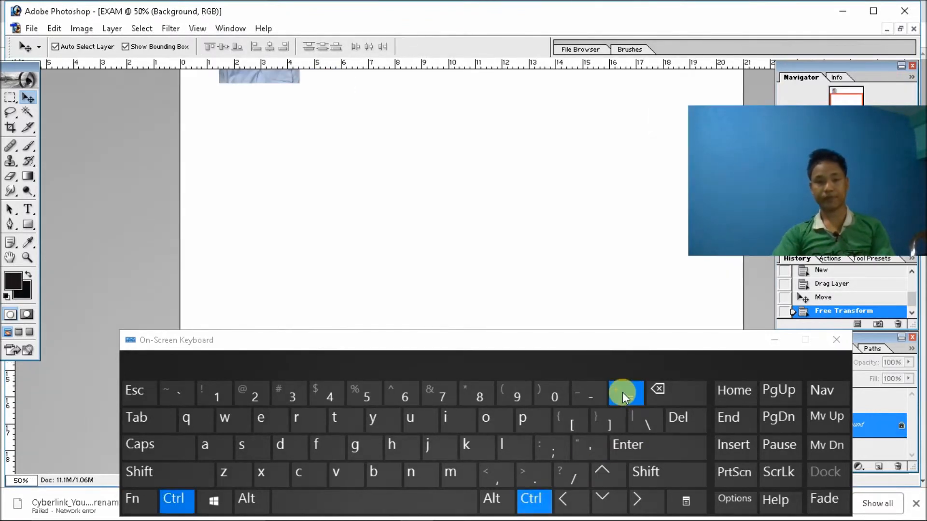
pyautogui.click(433, 225)
pyautogui.click(463, 201)
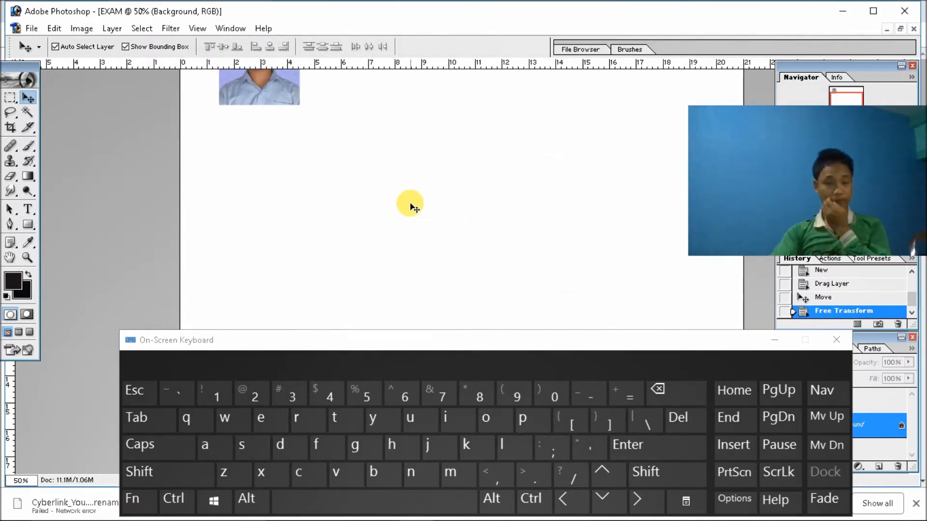
pyautogui.moveTo(287, 160); pyautogui.dragTo(252, 138)
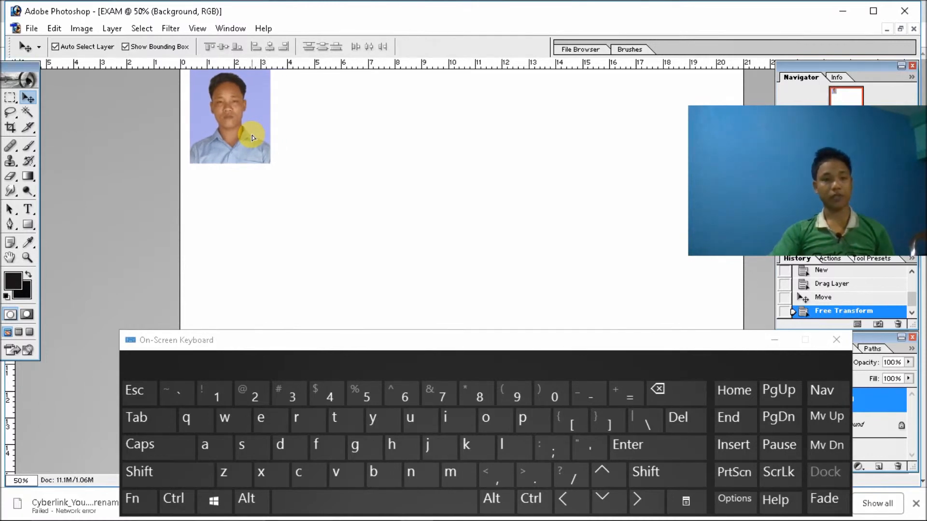
pyautogui.moveTo(252, 138); pyautogui.dragTo(252, 138)
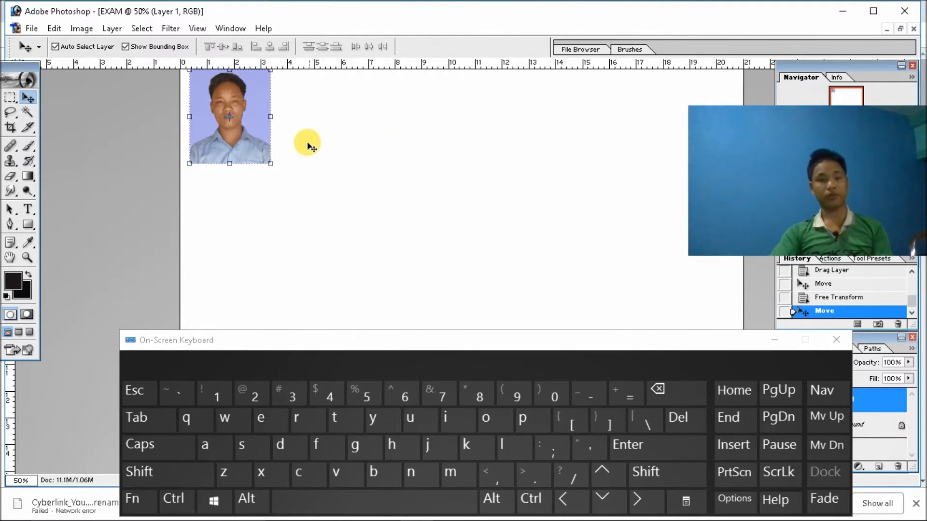
# Duplicate the passport photo across the top of the page to form an evenly spaced row of six photos
pyautogui.press('alt')
pyautogui.moveTo(242, 141); pyautogui.dragTo(328, 145)
pyautogui.moveTo(249, 152); pyautogui.dragTo(425, 152)
pyautogui.moveTo(207, 145); pyautogui.dragTo(566, 140)
pyautogui.moveTo(207, 147); pyautogui.dragTo(649, 153)
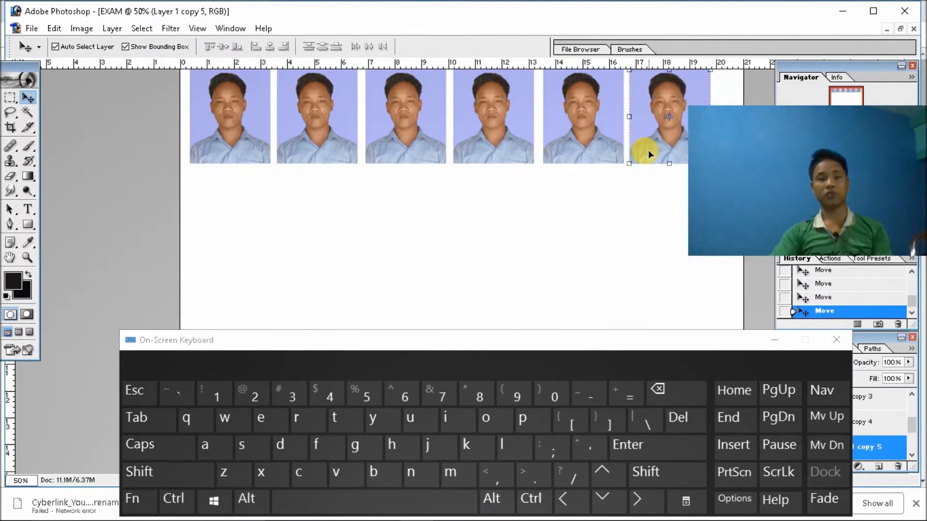
# Try deleting the Background layer from the page, and undo the deletion
pyautogui.click(537, 206)
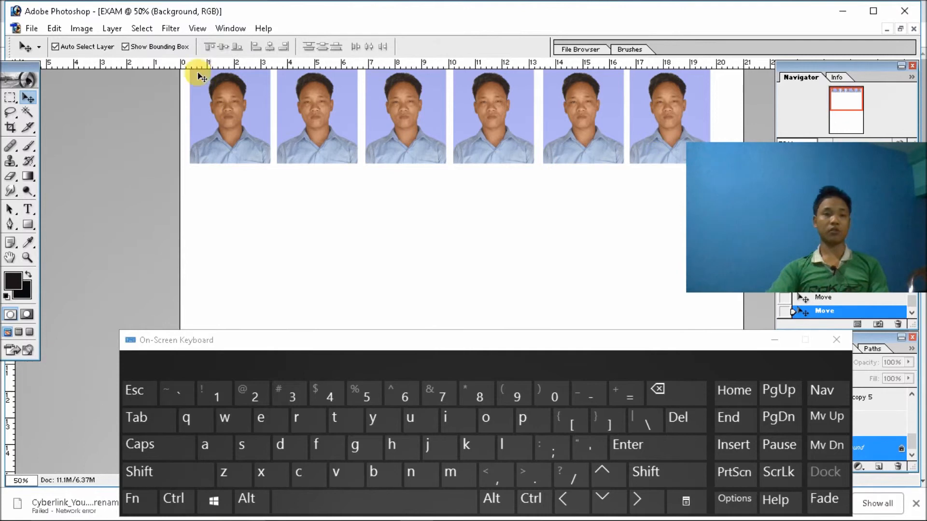
pyautogui.click(112, 28)
pyautogui.moveTo(128, 73)
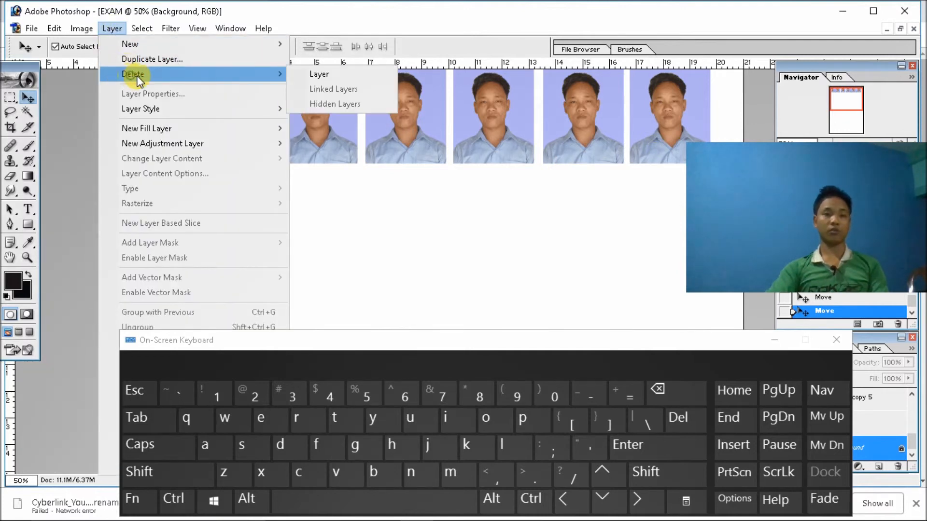
pyautogui.click(311, 73)
pyautogui.click(418, 201)
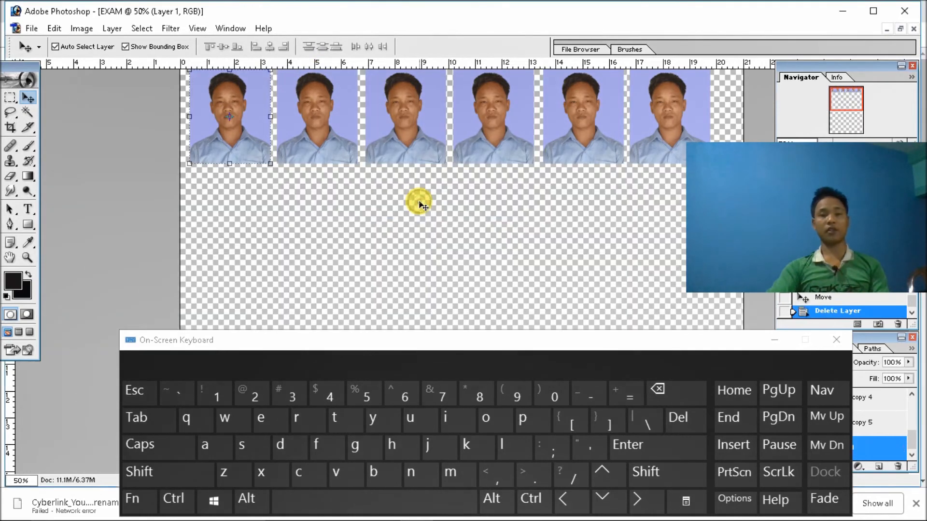
pyautogui.press('ctrl')
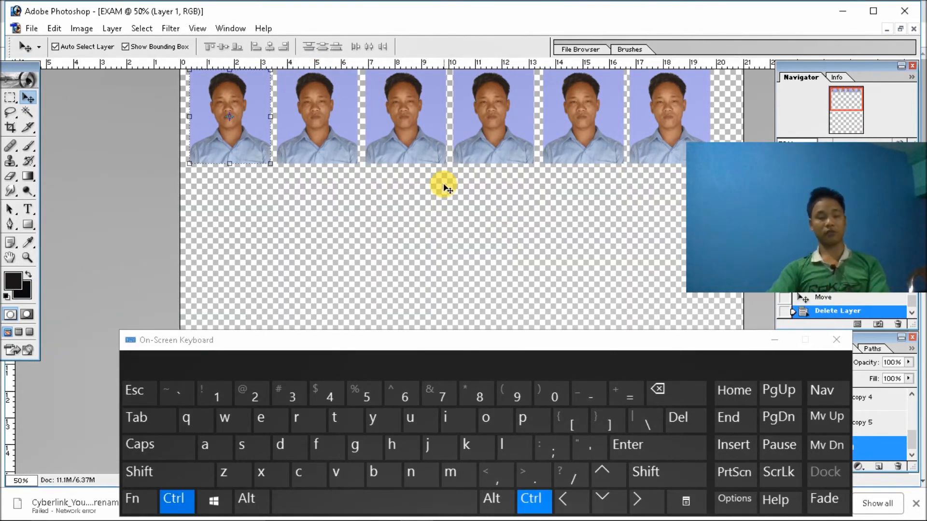
pyautogui.hotkey('ctrl', 'z')
# Delete the layer of the sixth passport photo at the right end of the row
pyautogui.click(643, 139)
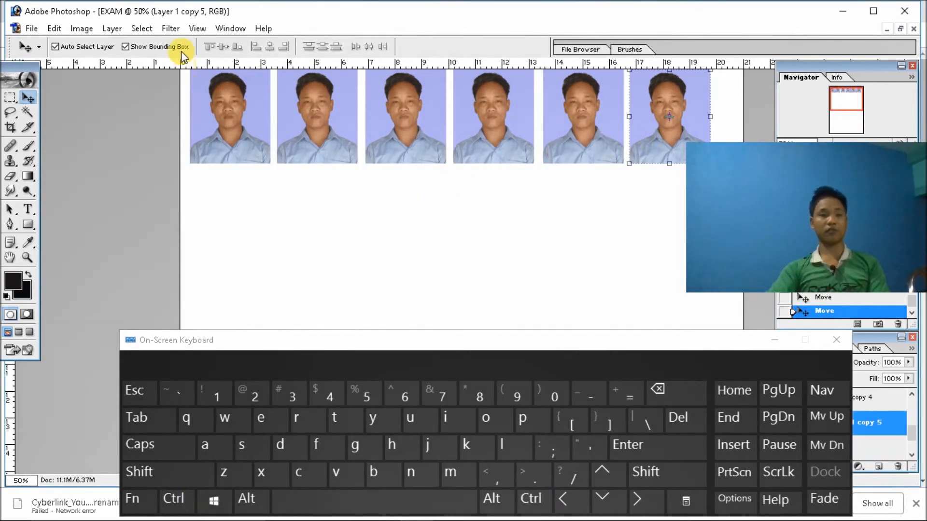
pyautogui.click(112, 28)
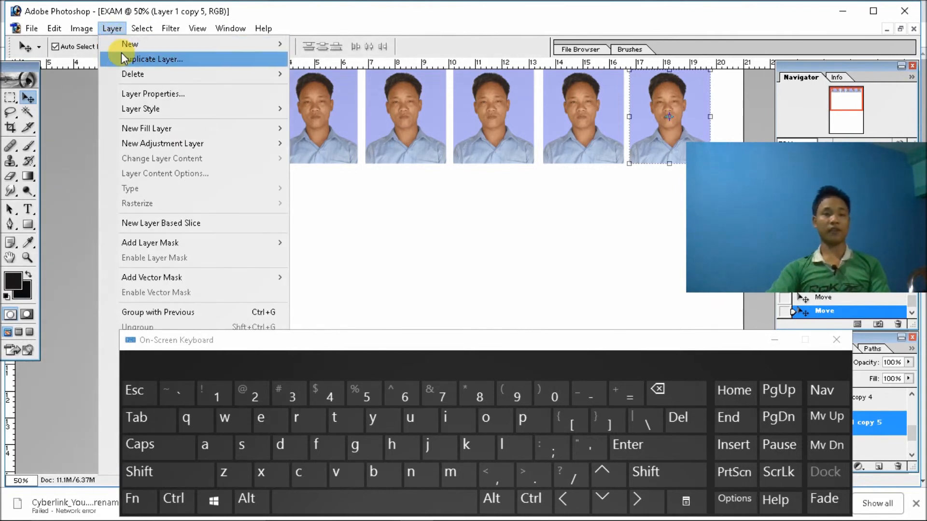
pyautogui.moveTo(151, 80)
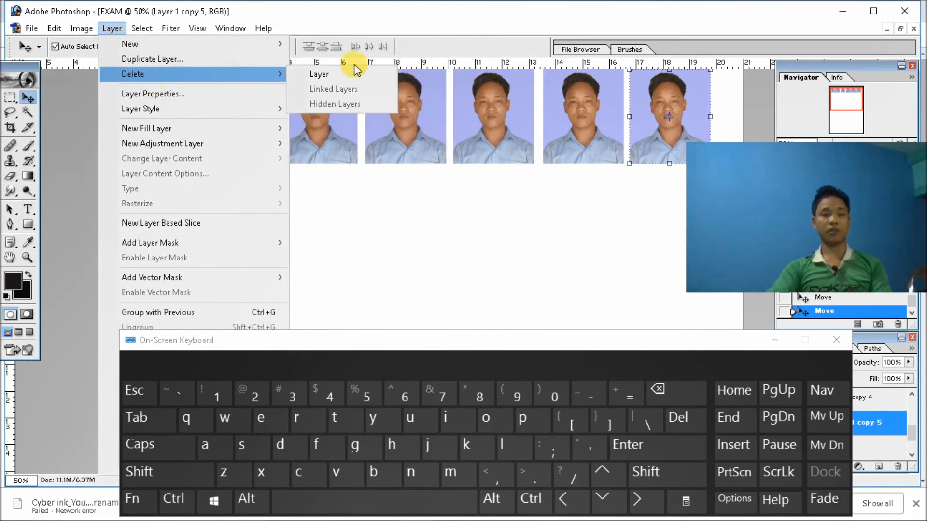
pyautogui.click(345, 76)
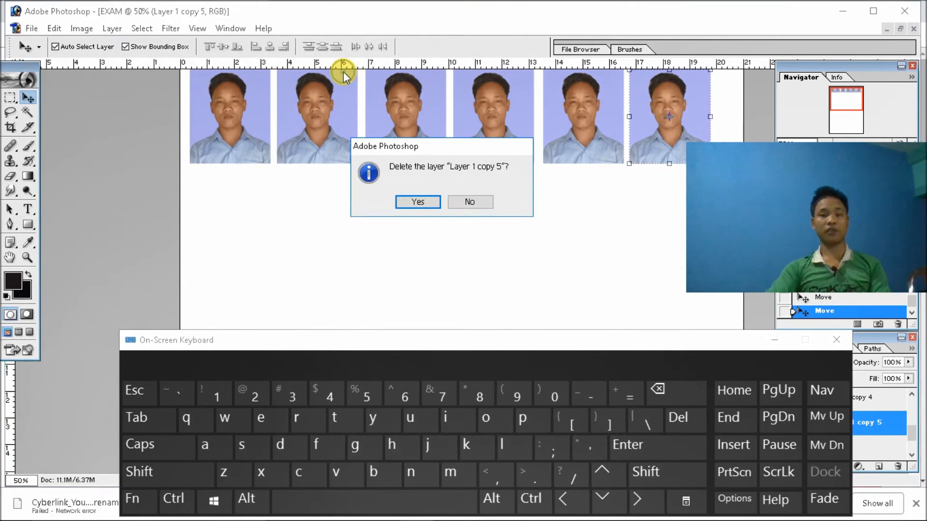
pyautogui.click(417, 201)
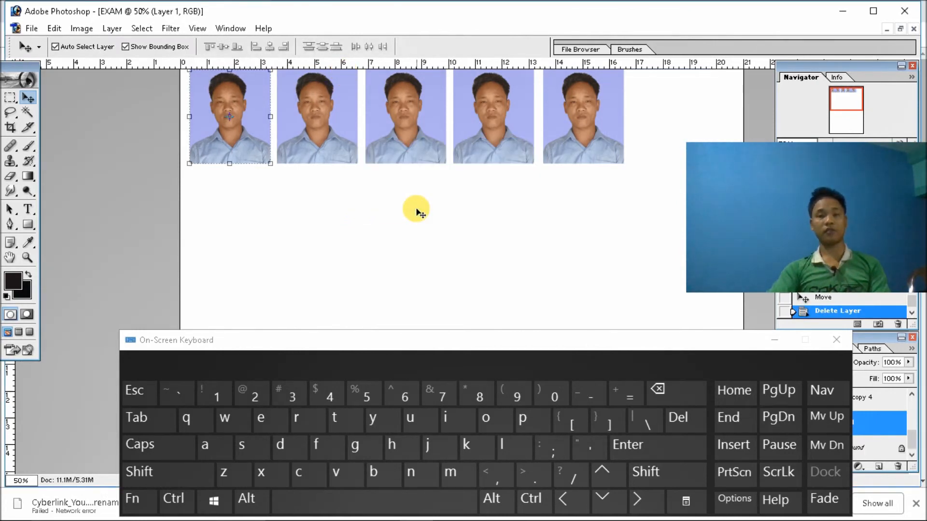